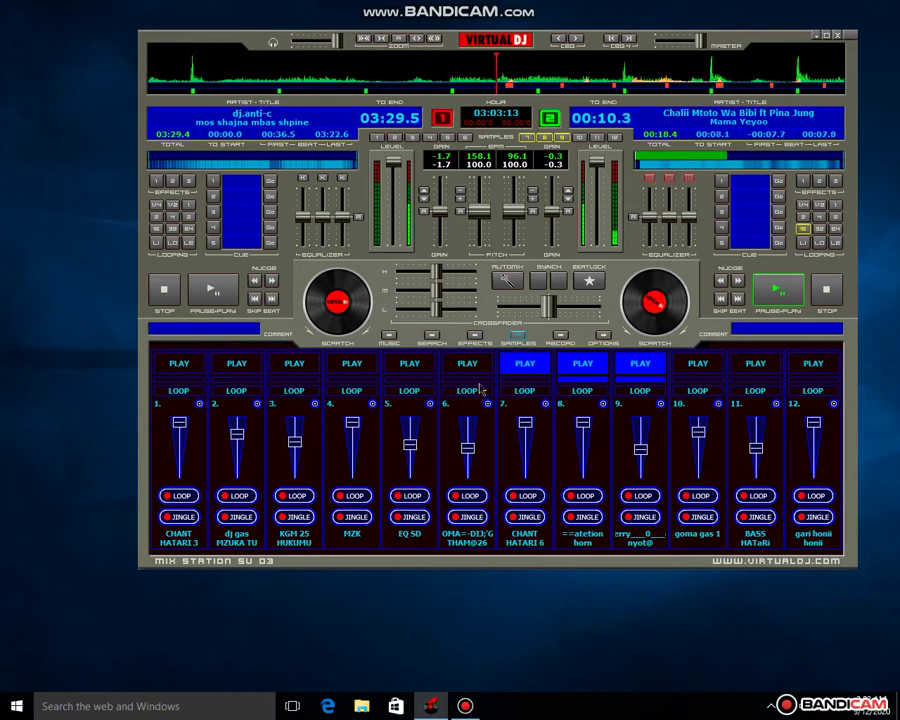
Start the EQ SD sample in slot 5 and the MZUKA TU sample in slot 2, and stop samples 7 and 8.
{"action": "left_click", "coordinate": [410, 365]}
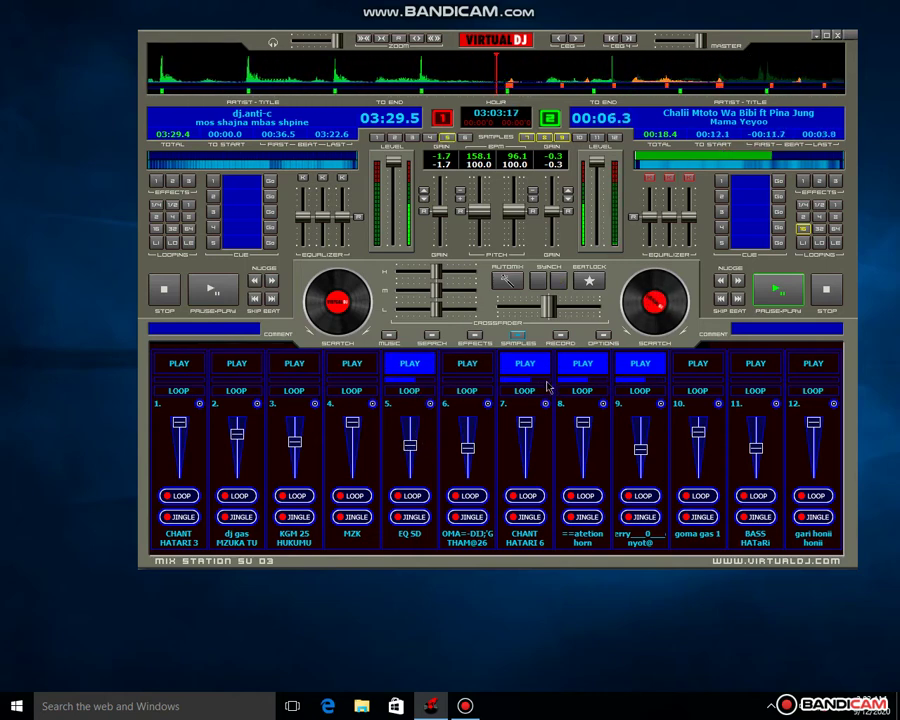
{"action": "left_click", "coordinate": [586, 369]}
{"action": "left_click", "coordinate": [526, 364]}
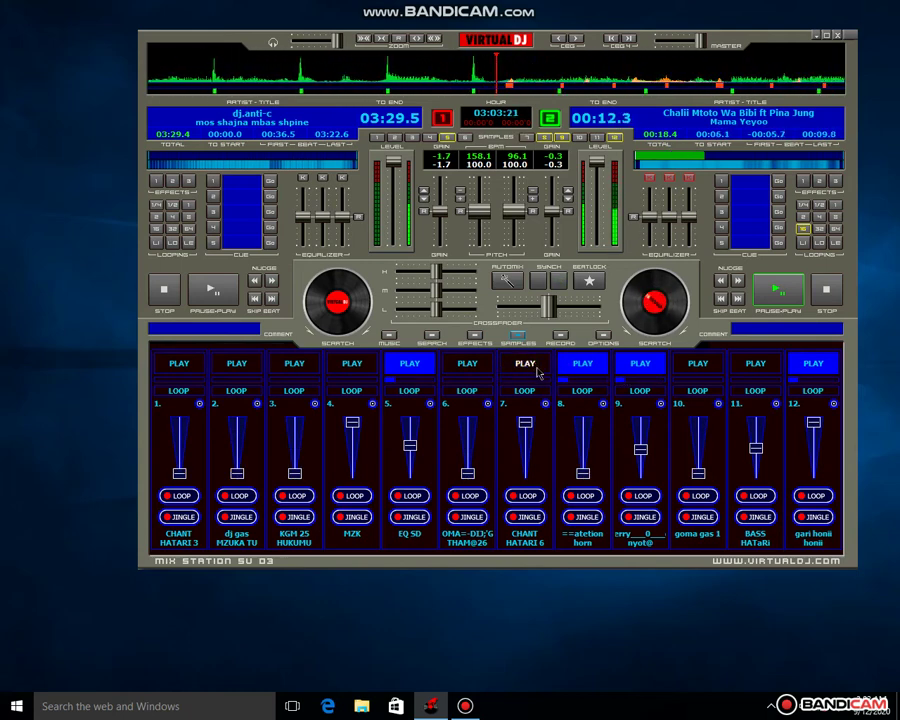
{"action": "left_click", "coordinate": [237, 370]}
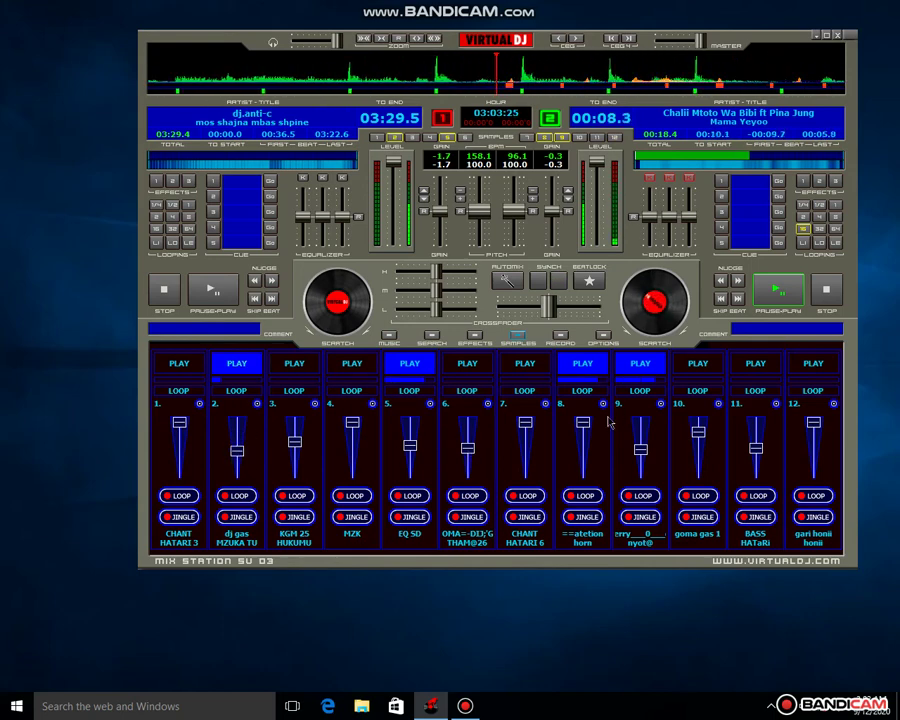
{"action": "left_click", "coordinate": [584, 368]}
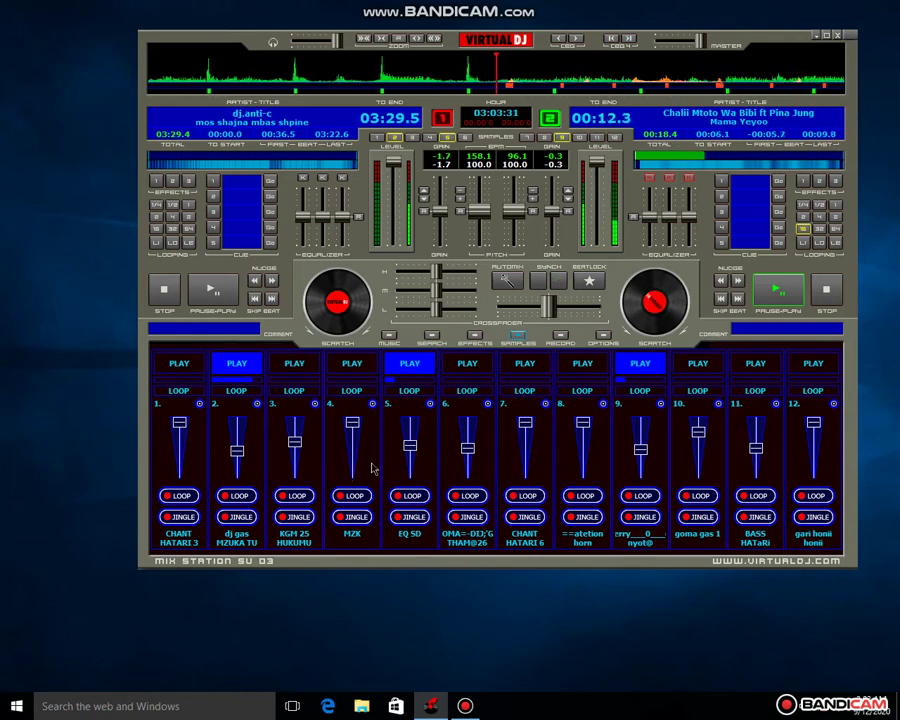
Play the MZK sample in slot 4 briefly and restart the EQ SD sample in slot 5.
{"action": "left_click", "coordinate": [350, 366]}
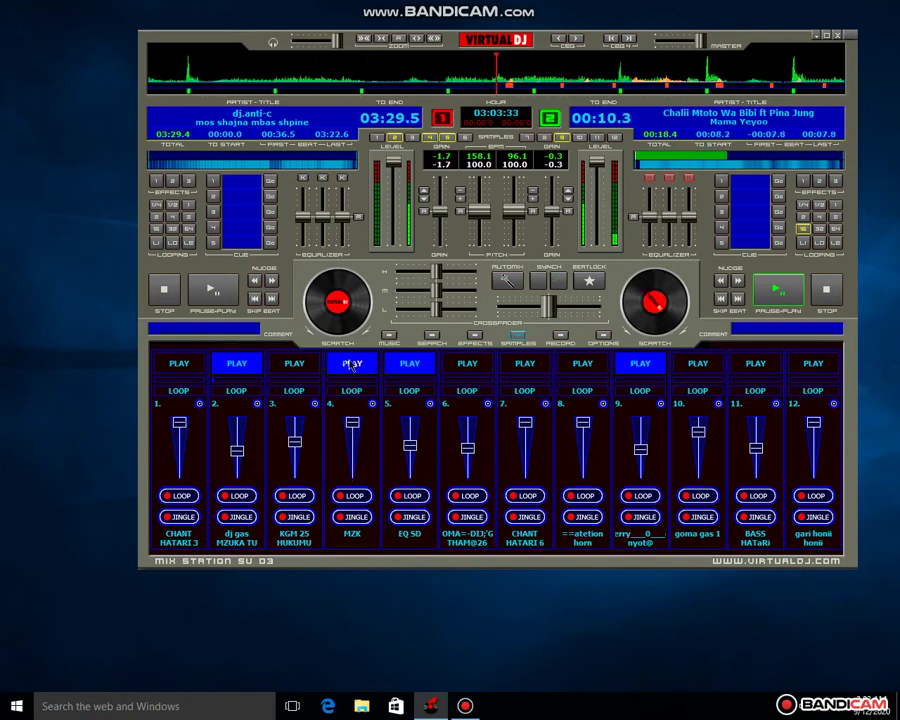
{"action": "left_click", "coordinate": [406, 366]}
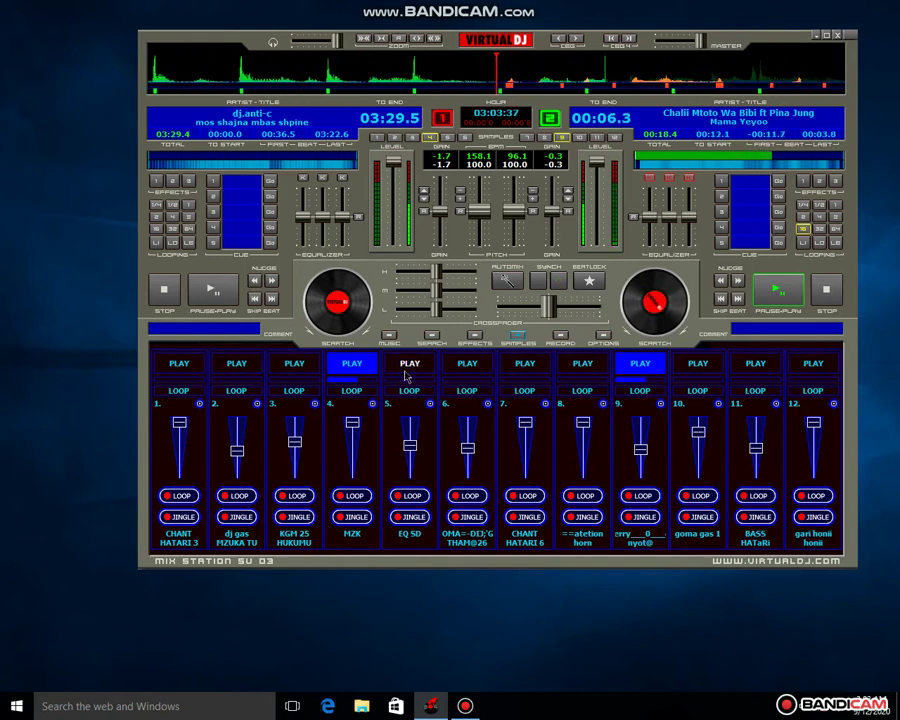
{"action": "left_click", "coordinate": [407, 368]}
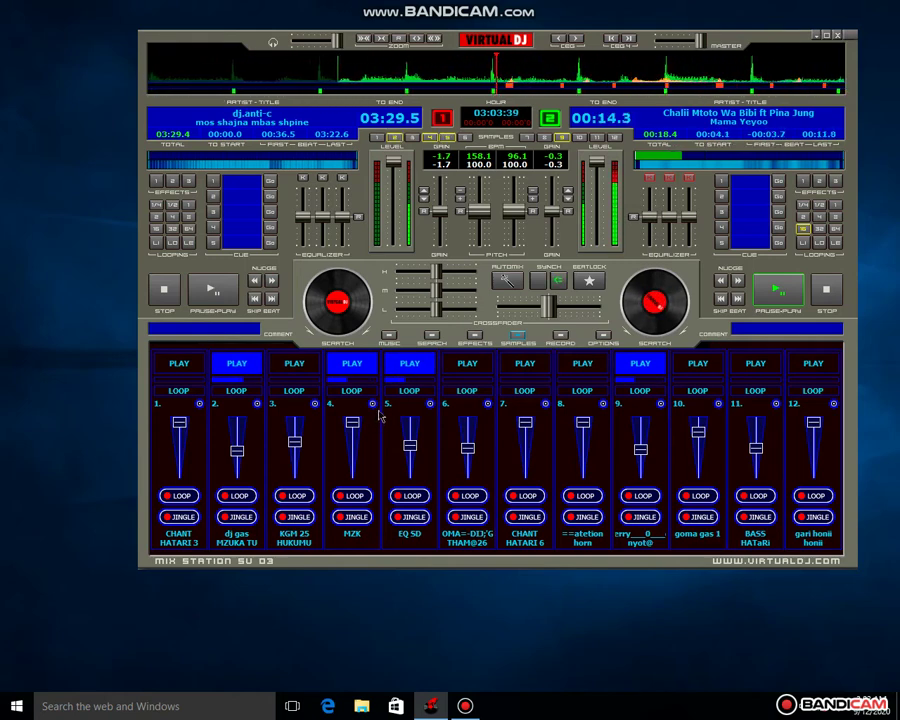
{"action": "left_click", "coordinate": [352, 364]}
Lower the volume of the HUKUMU sample in slot 3 slightly and play it briefly.
{"action": "left_click_drag", "start_coordinate": [304, 448], "coordinate": [302, 459]}
{"action": "left_click", "coordinate": [307, 370]}
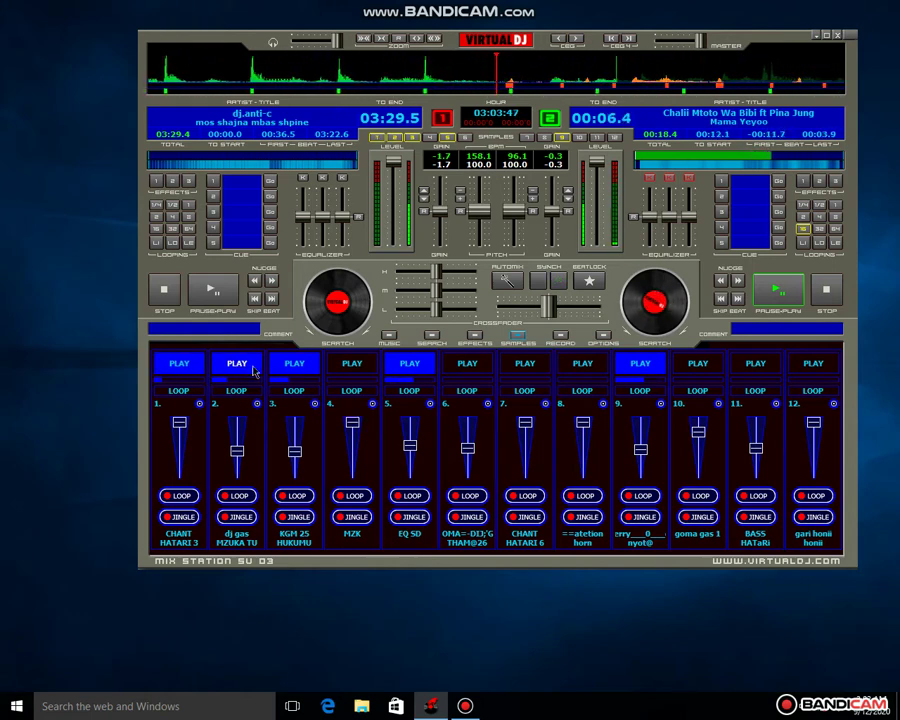
{"action": "left_click", "coordinate": [283, 370]}
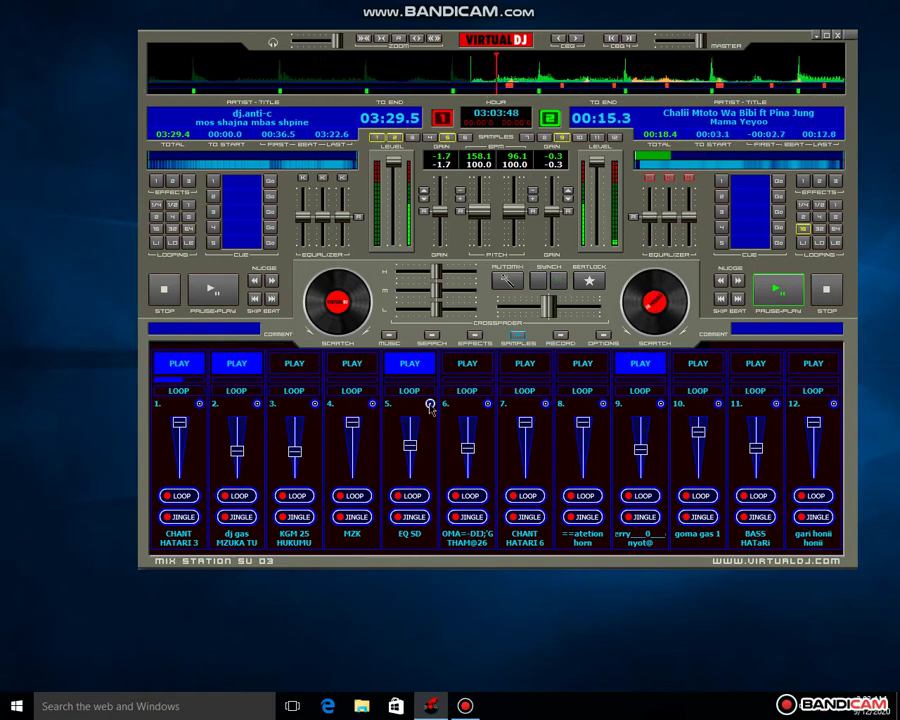
Start samples 6, 10, 11 and 7 one after another over the looping track.
{"action": "left_click", "coordinate": [487, 393]}
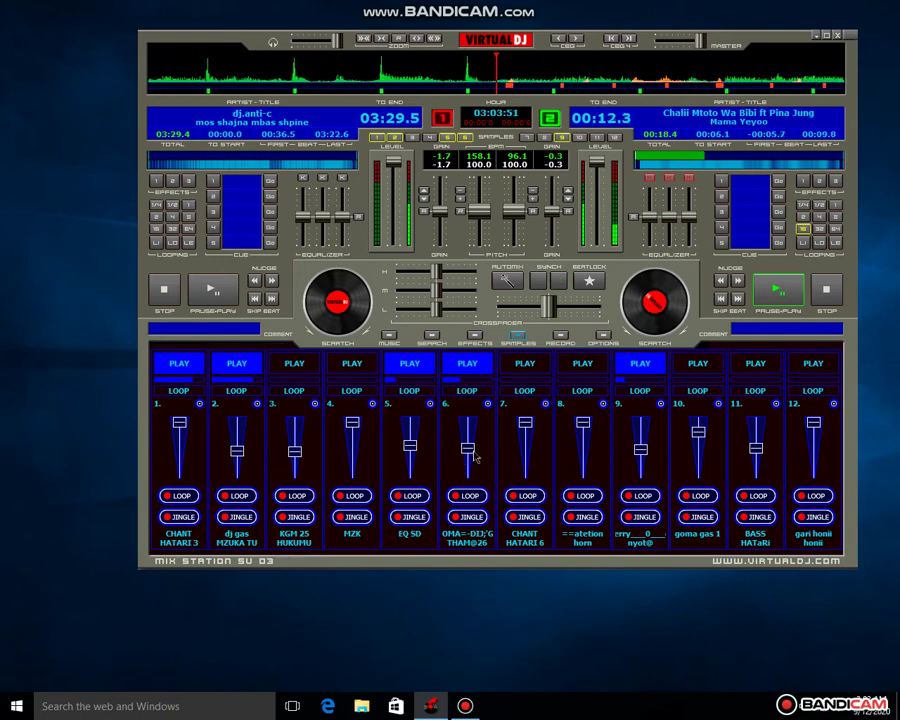
{"action": "left_click", "coordinate": [710, 368]}
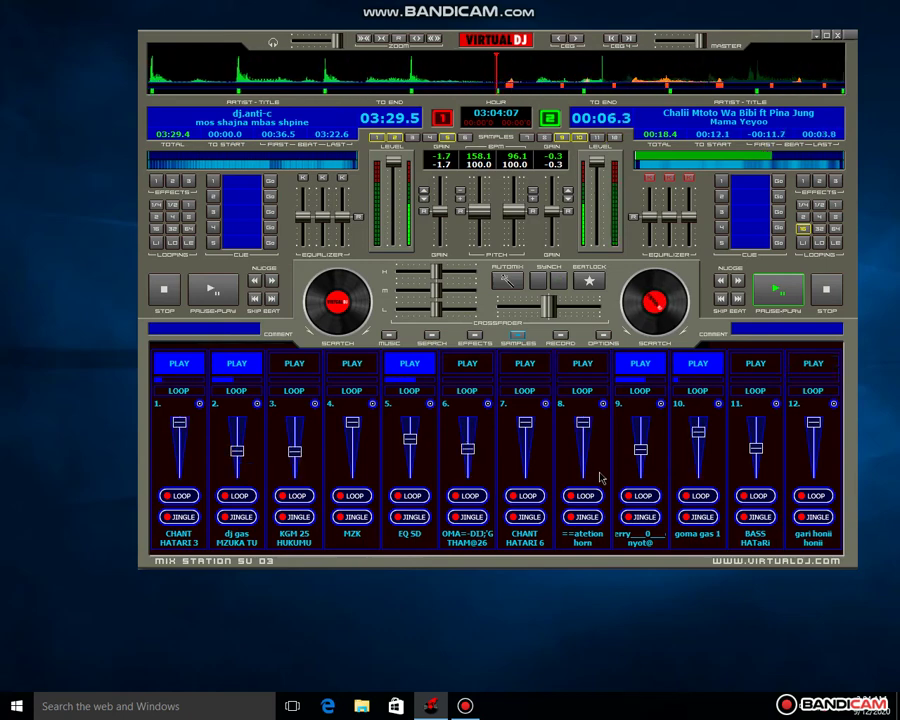
{"action": "left_click", "coordinate": [772, 372]}
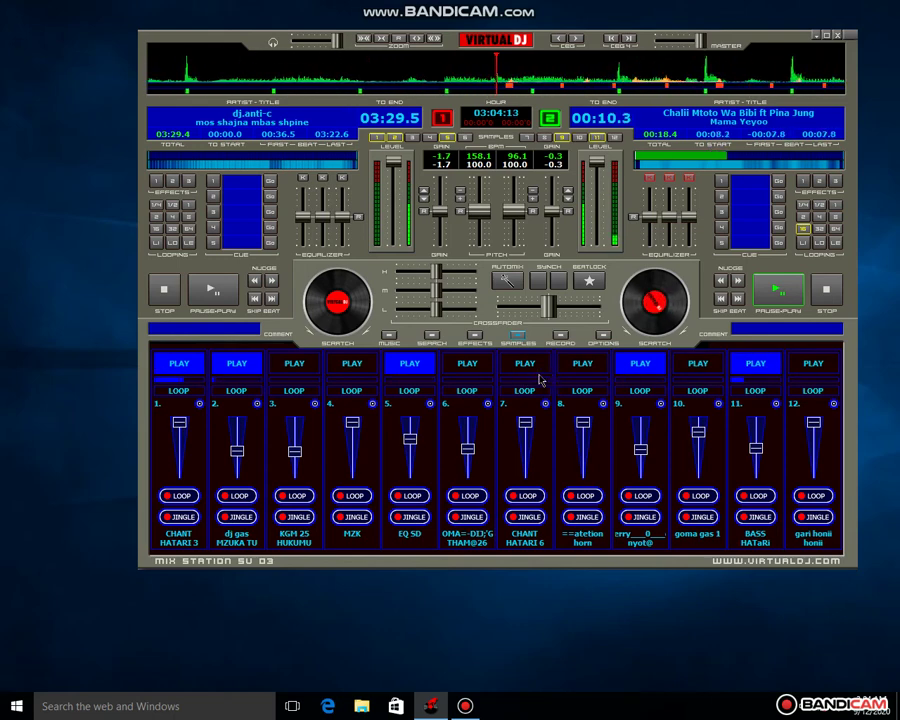
{"action": "left_click", "coordinate": [536, 372]}
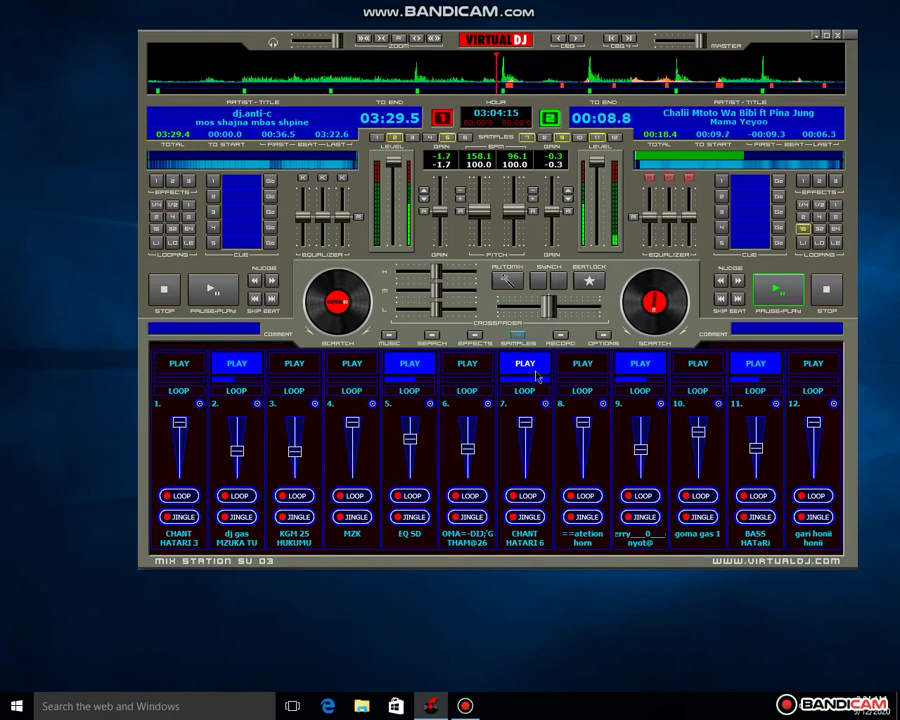
Load CHANT HATARI 5.vdj from the kuimba smp folder in vipo humu into sample slot 8 and play it.
{"action": "left_click", "coordinate": [603, 404]}
{"action": "left_click", "coordinate": [632, 409]}
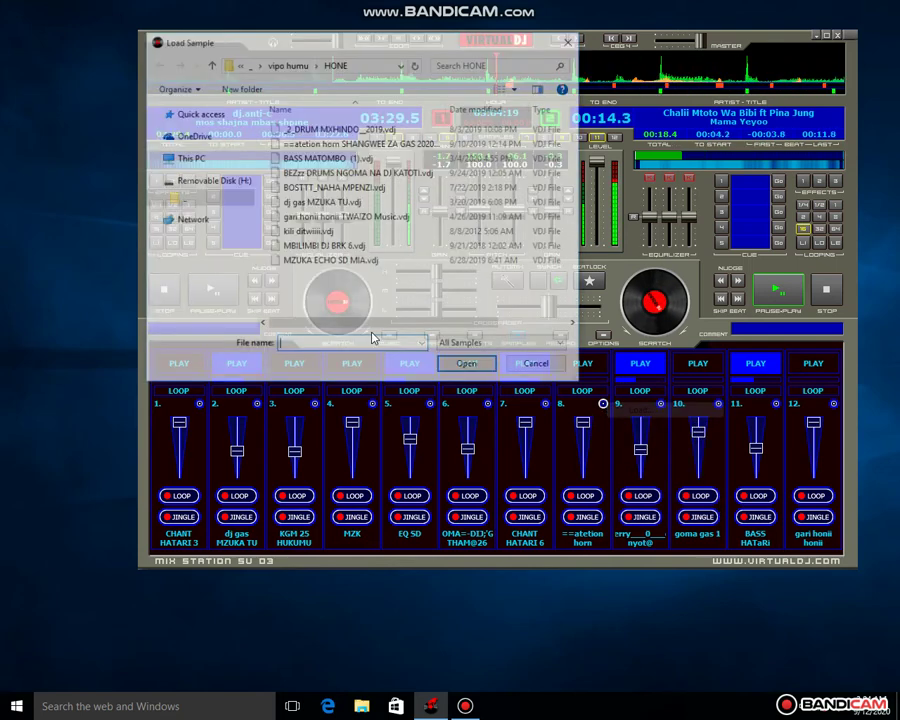
{"action": "left_click", "coordinate": [283, 63]}
{"action": "left_click", "coordinate": [293, 158]}
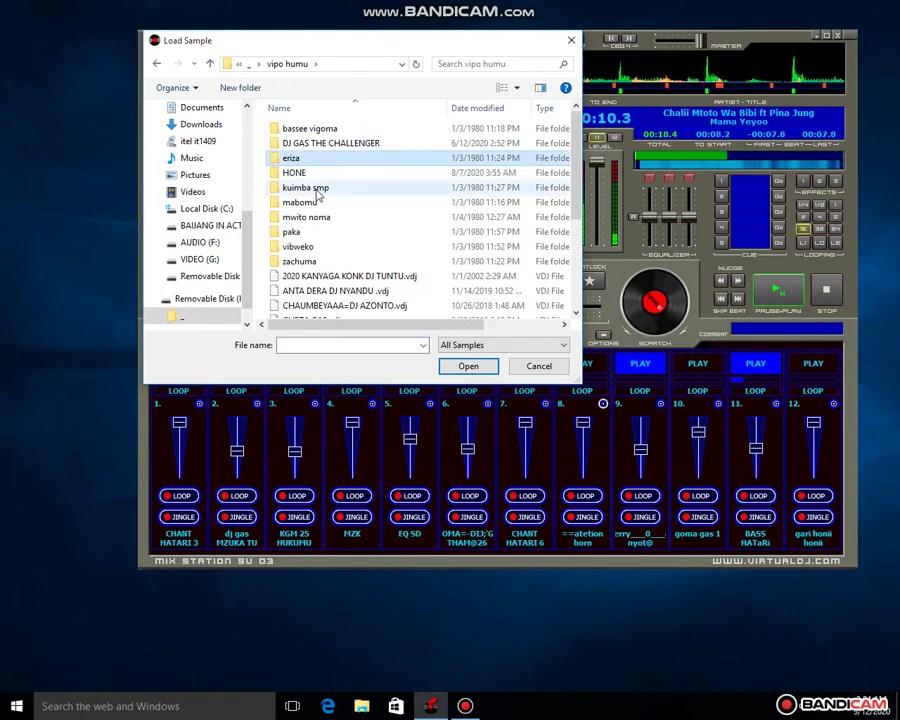
{"action": "double_click", "coordinate": [317, 190]}
{"action": "double_click", "coordinate": [323, 176]}
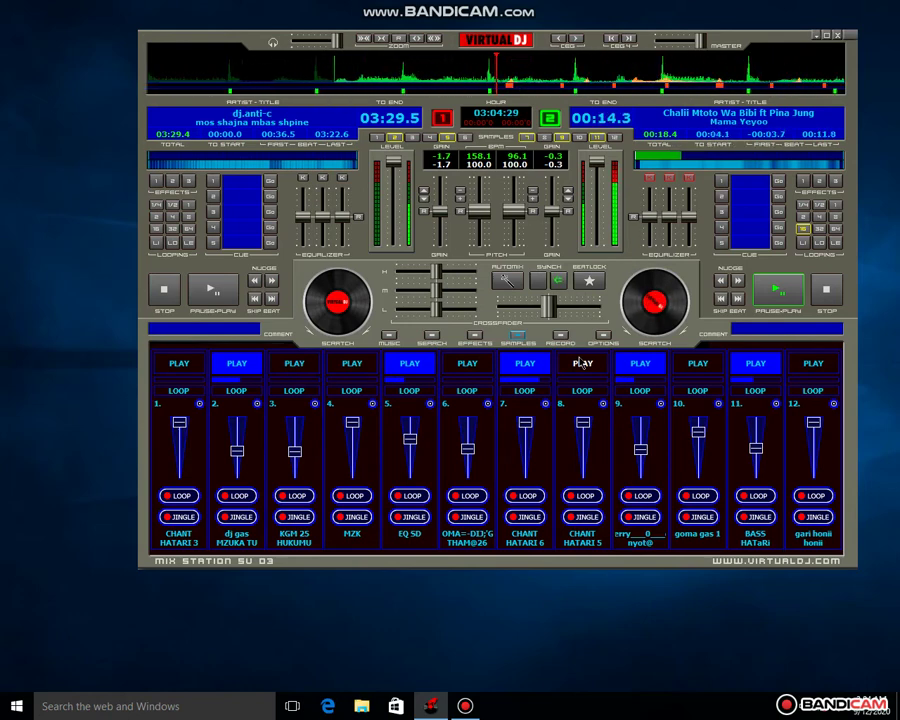
{"action": "left_click", "coordinate": [583, 363]}
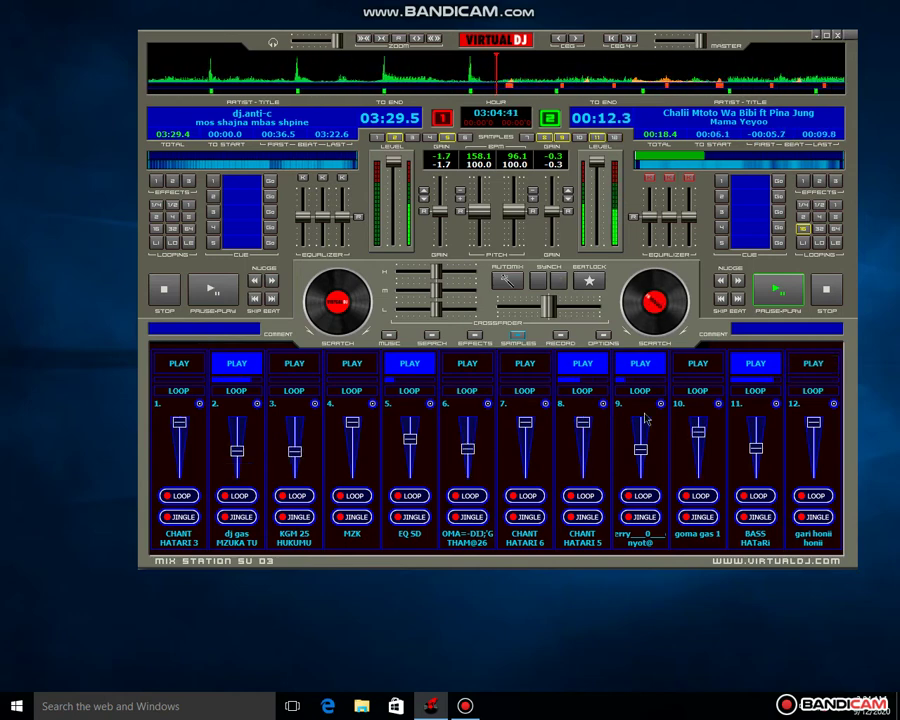
Load CHANT HATARI 3.vdj into sample slot 7 and play it together with sample 10.
{"action": "left_click", "coordinate": [542, 403]}
{"action": "left_click", "coordinate": [580, 416]}
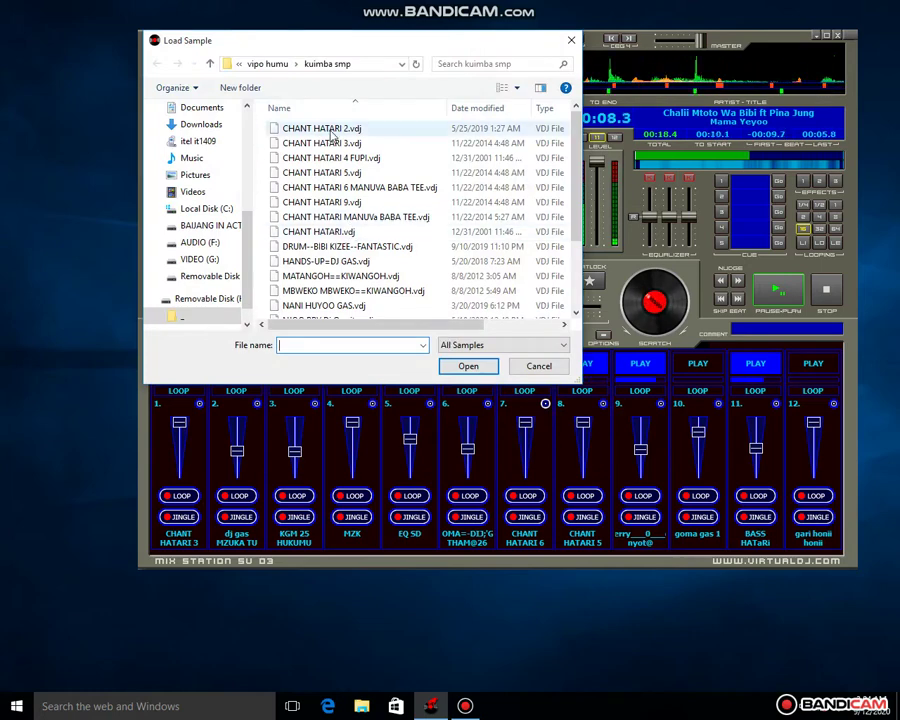
{"action": "double_click", "coordinate": [331, 143]}
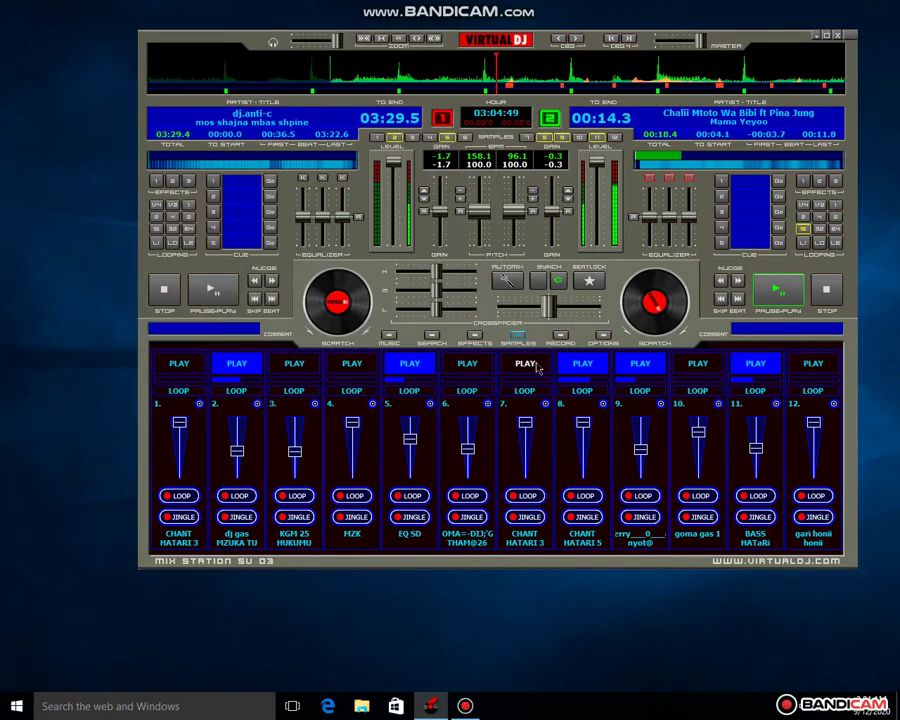
{"action": "left_click", "coordinate": [537, 366]}
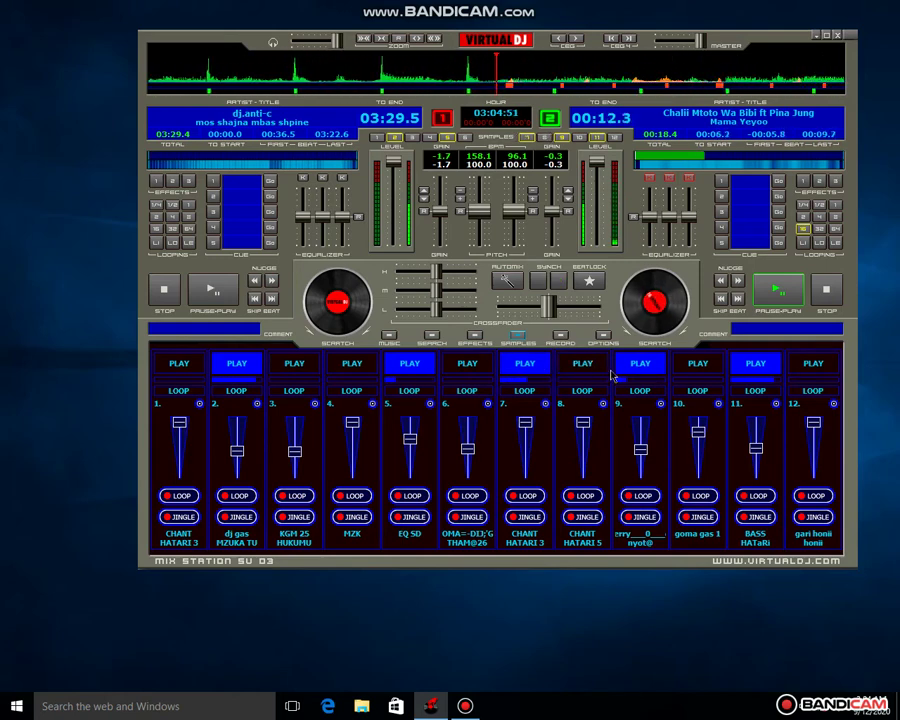
{"action": "left_click", "coordinate": [689, 363]}
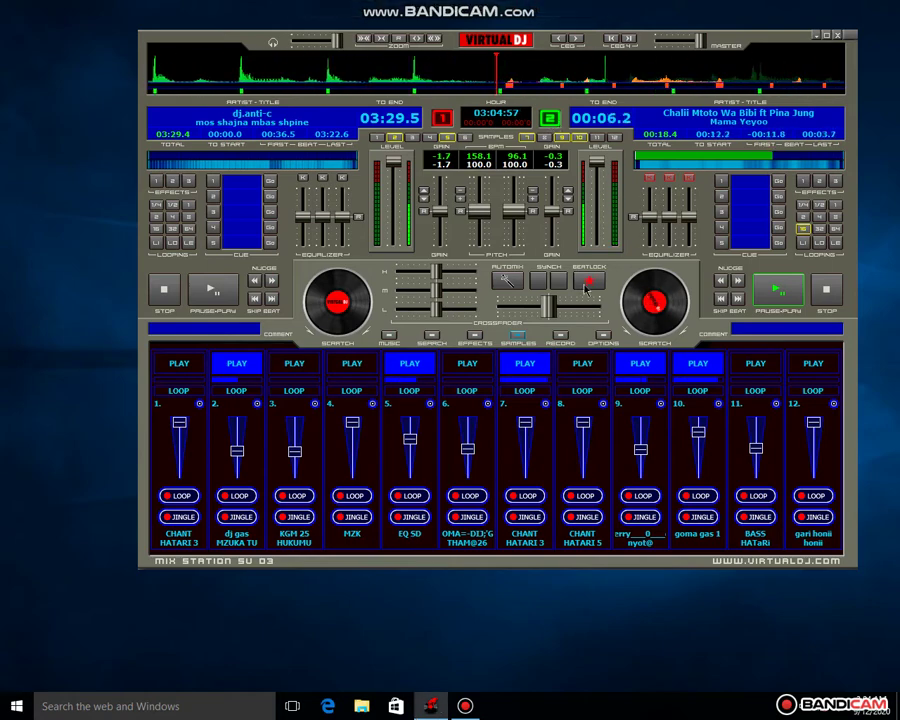
Load CHANT HATARI 9.vdj from the kuimba smp folder into sample slot 8 and play it.
{"action": "left_click", "coordinate": [603, 404]}
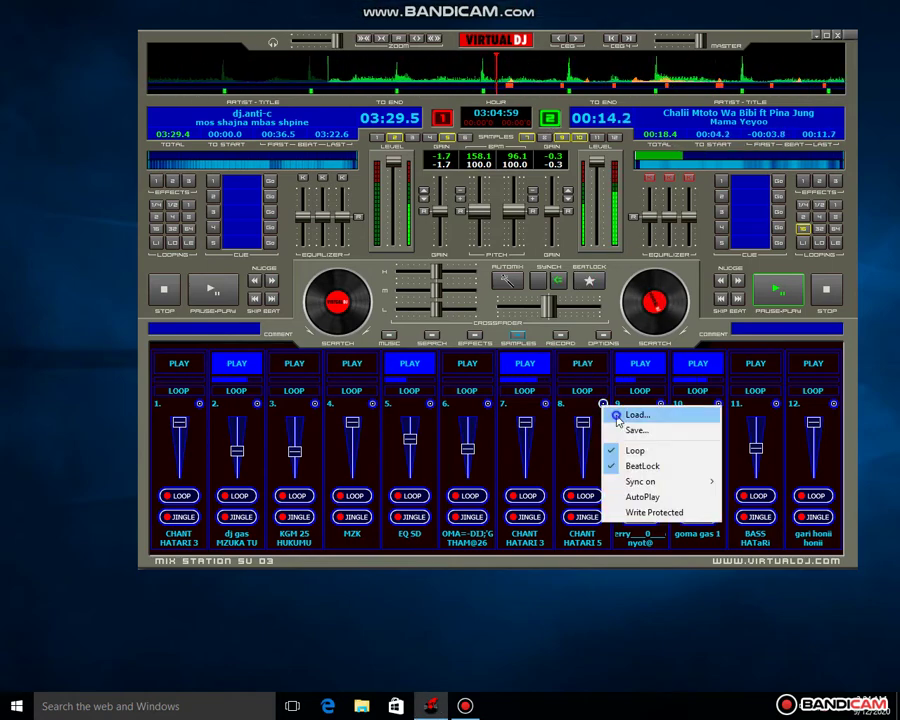
{"action": "left_click", "coordinate": [636, 414]}
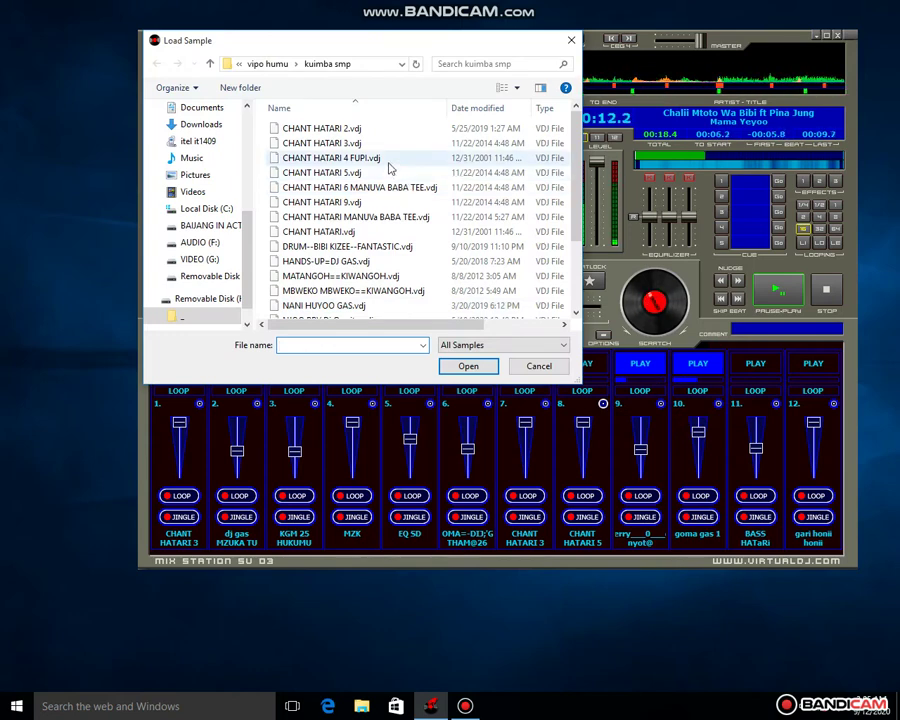
{"action": "left_click", "coordinate": [388, 160]}
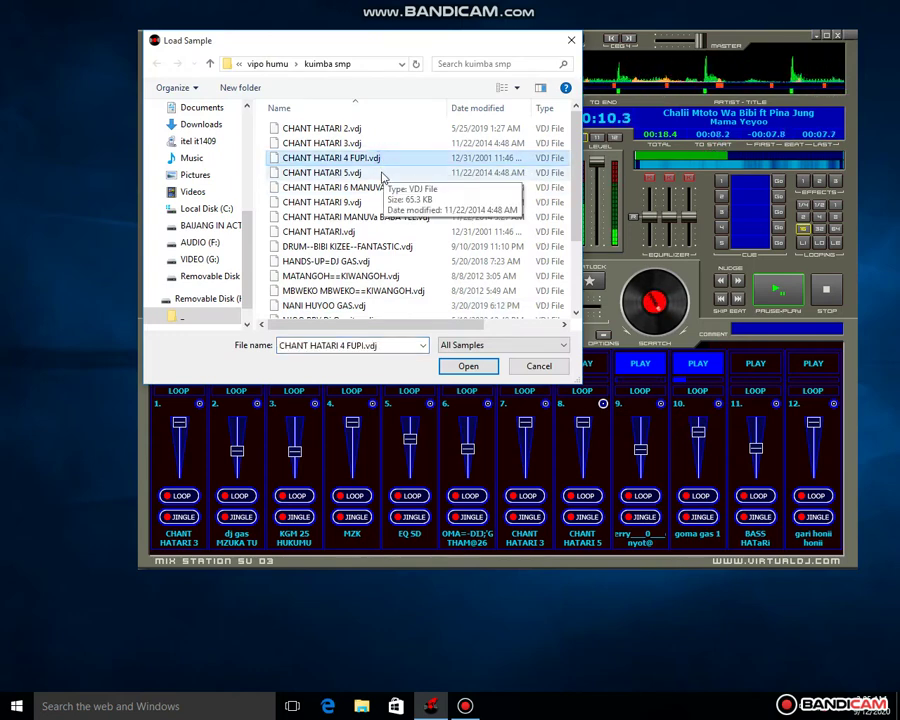
{"action": "left_click", "coordinate": [381, 174]}
{"action": "left_click", "coordinate": [381, 186]}
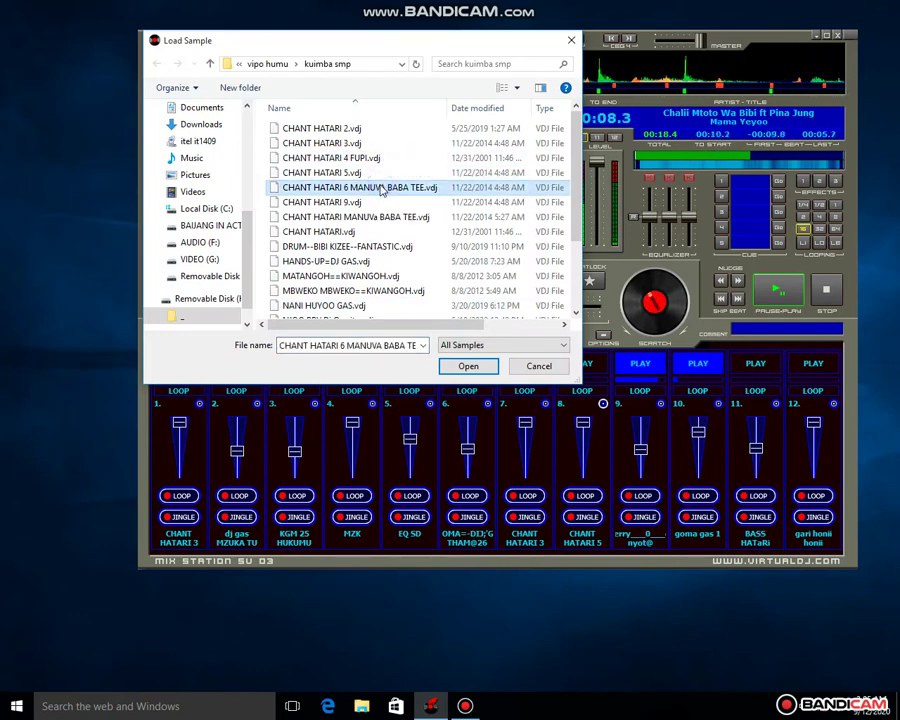
{"action": "double_click", "coordinate": [398, 204]}
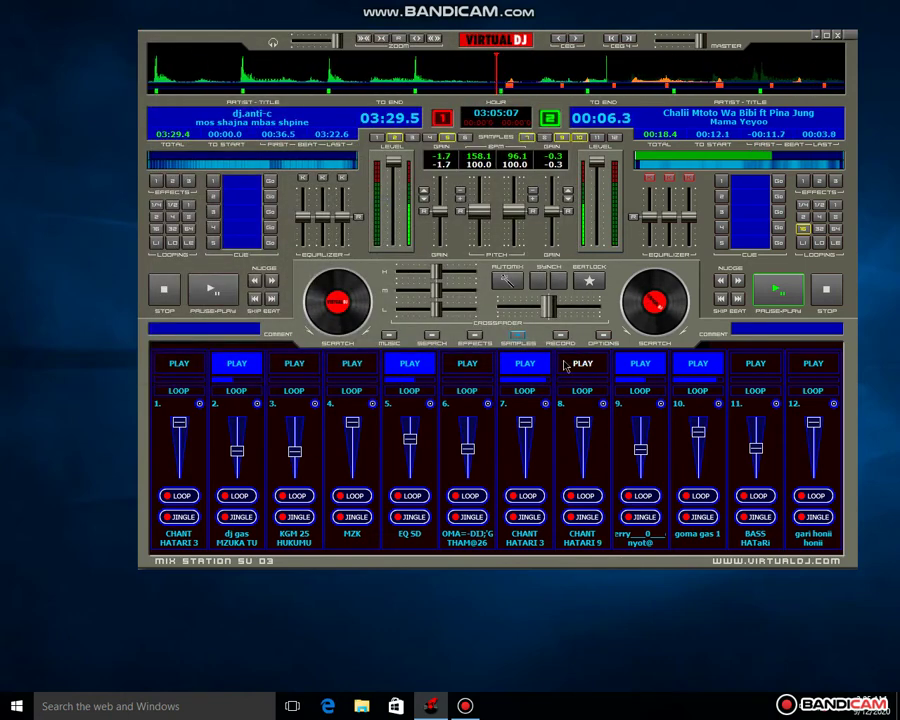
{"action": "left_click", "coordinate": [573, 369]}
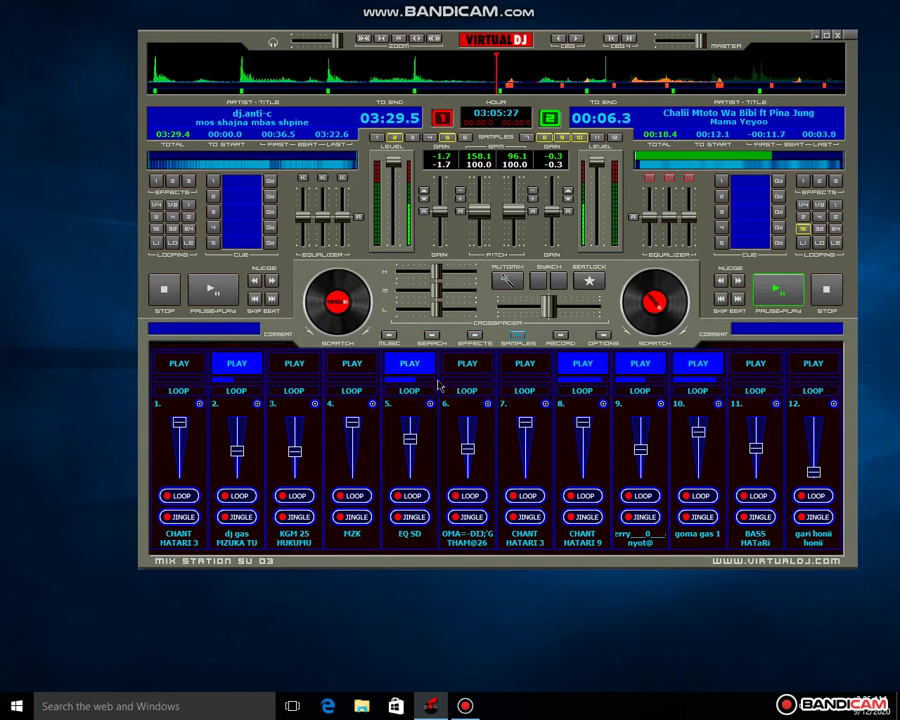
Stop samples 8 and 10 and start sample 6.
{"action": "left_click", "coordinate": [588, 366]}
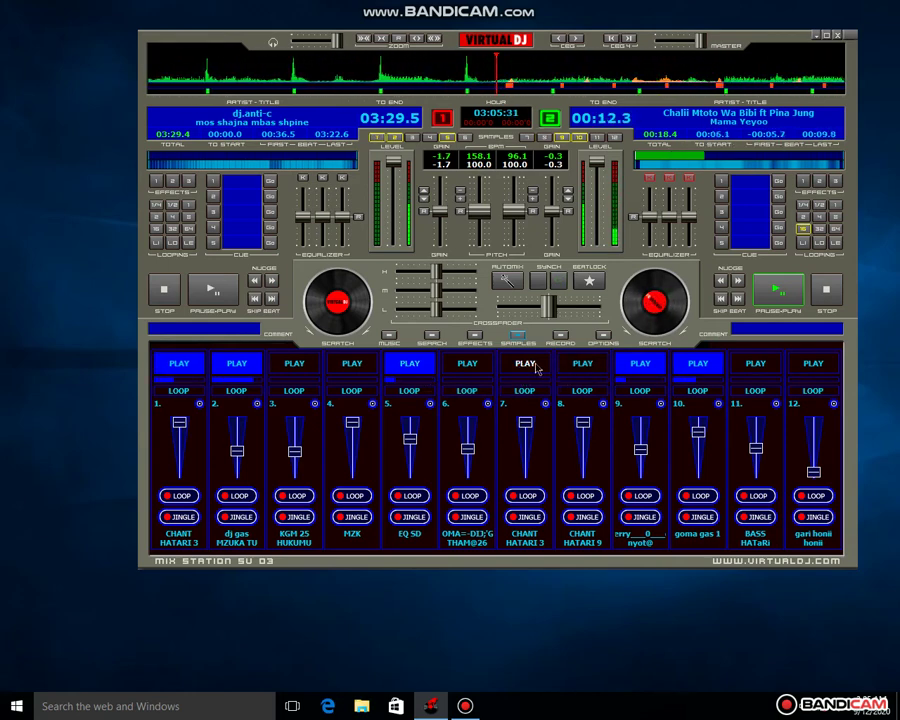
{"action": "left_click", "coordinate": [482, 368]}
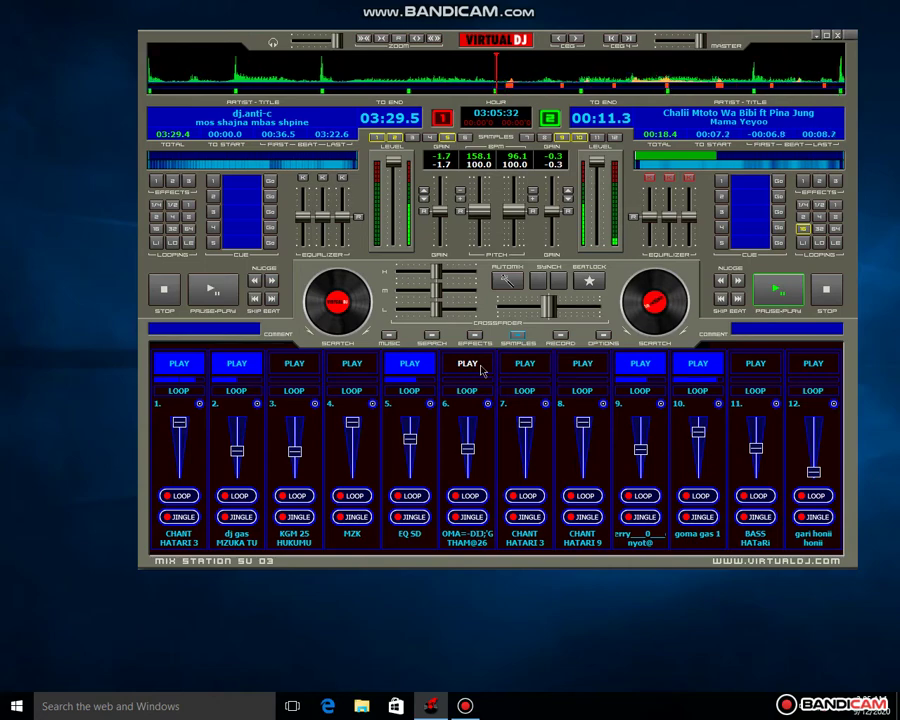
{"action": "left_click", "coordinate": [703, 370]}
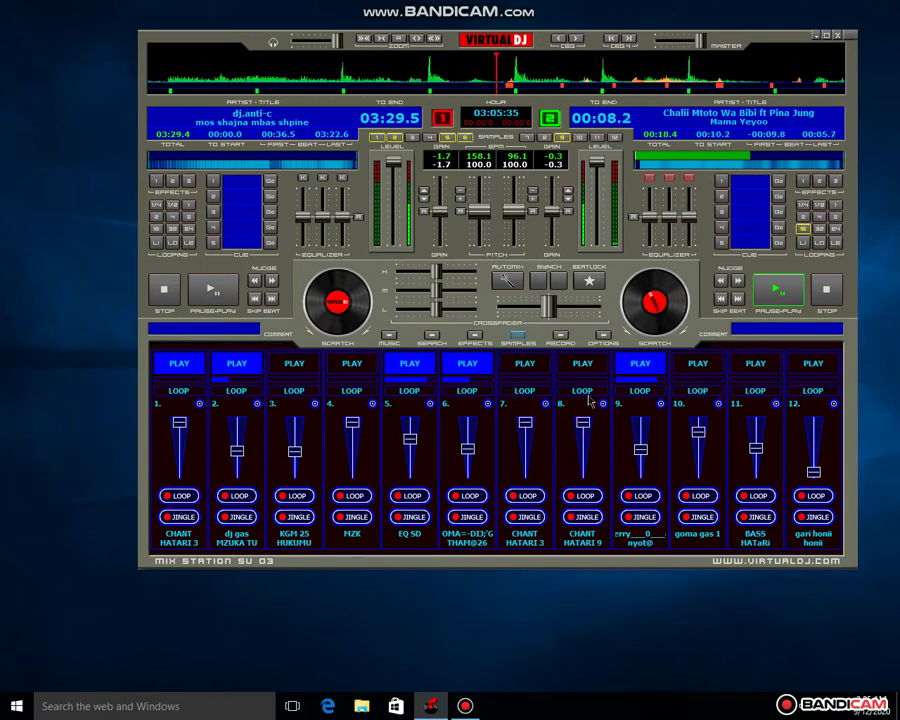
Load DRUM--BIBI KIZEE--FANTASTIC.vdj into sample slot 7 and play it.
{"action": "left_click", "coordinate": [546, 404]}
{"action": "left_click", "coordinate": [580, 409]}
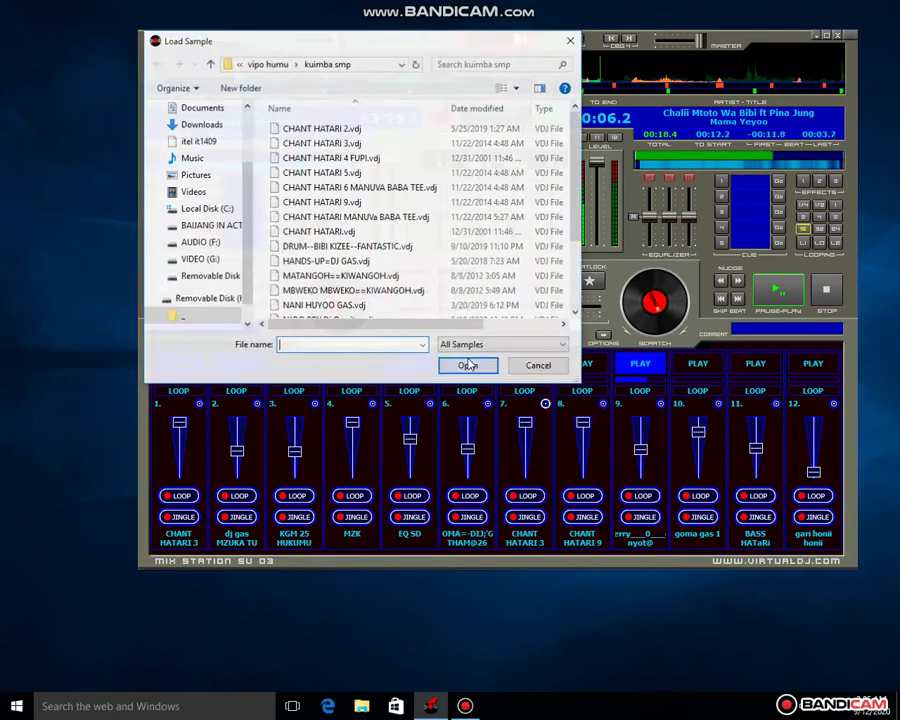
{"action": "left_click", "coordinate": [365, 247]}
{"action": "double_click", "coordinate": [365, 248]}
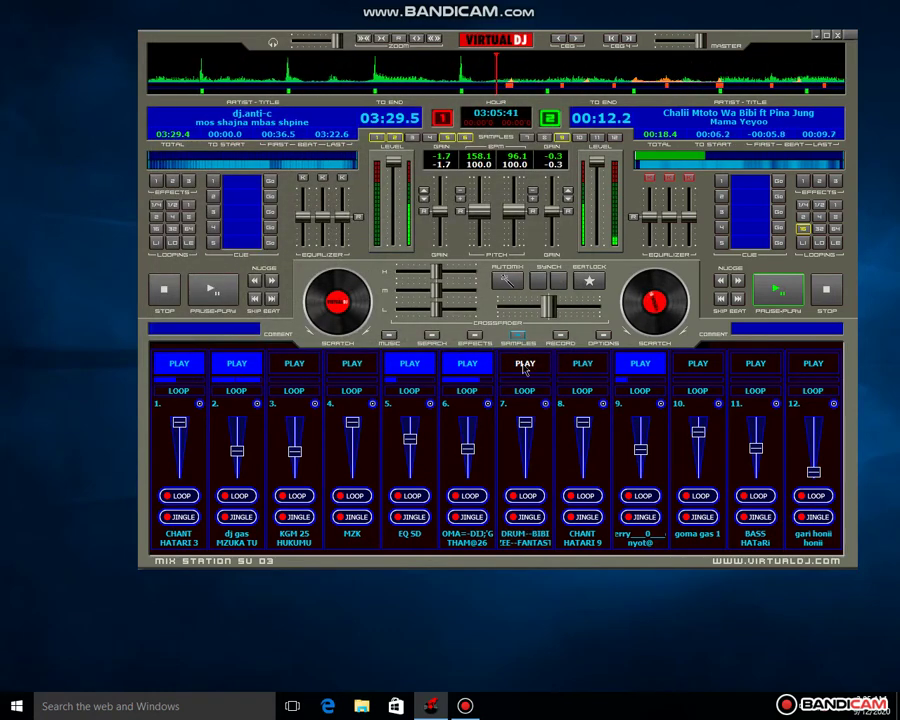
{"action": "left_click", "coordinate": [524, 366]}
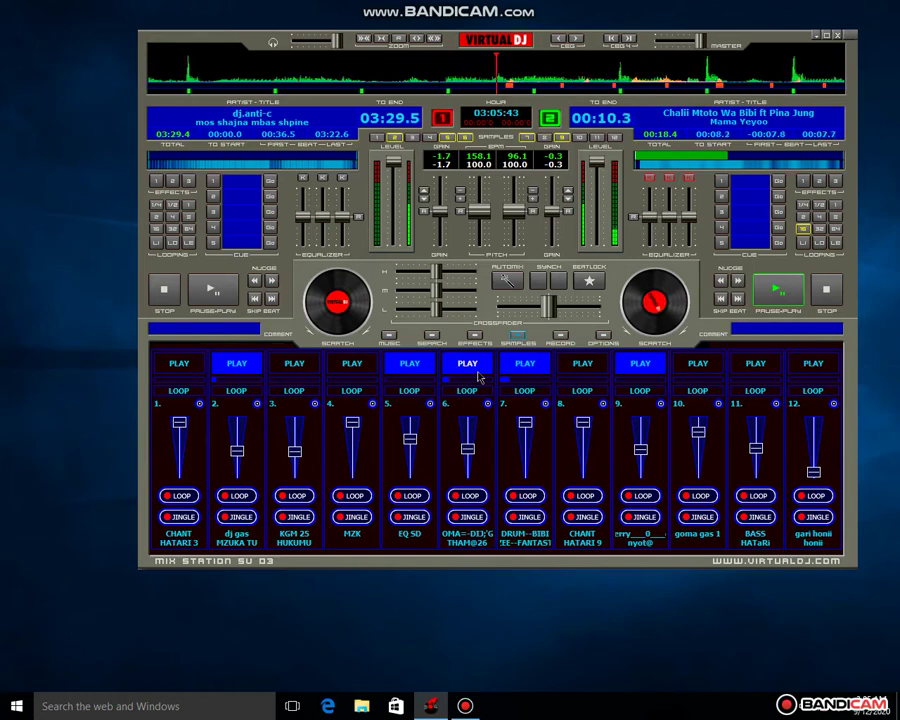
Stop samples 6 and 7 and start the CHANT HATARI 9 sample in slot 8.
{"action": "left_click", "coordinate": [478, 372]}
{"action": "left_click", "coordinate": [566, 371]}
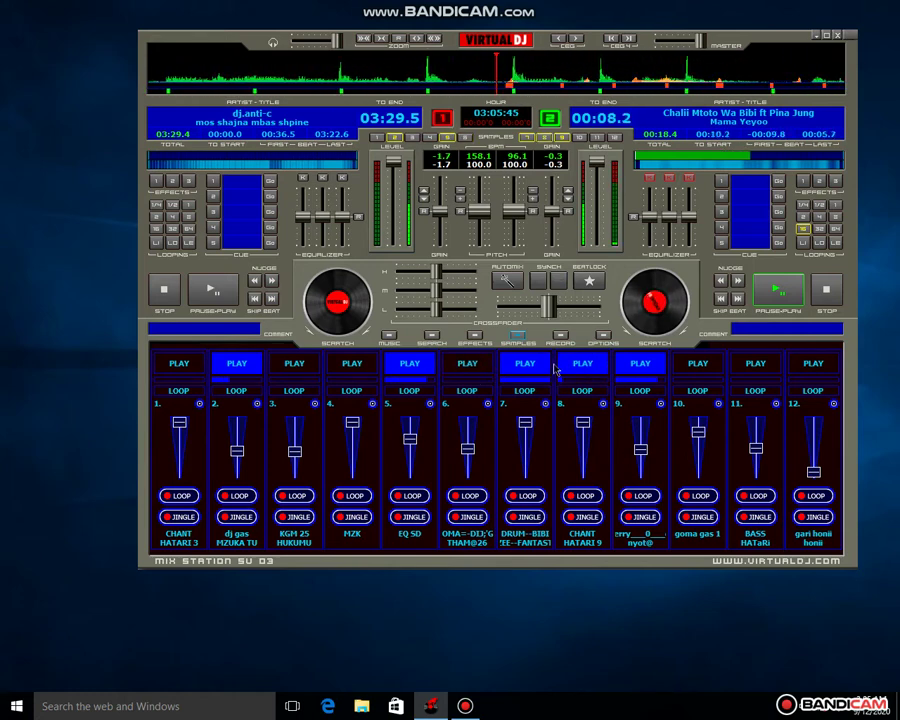
{"action": "left_click", "coordinate": [545, 368]}
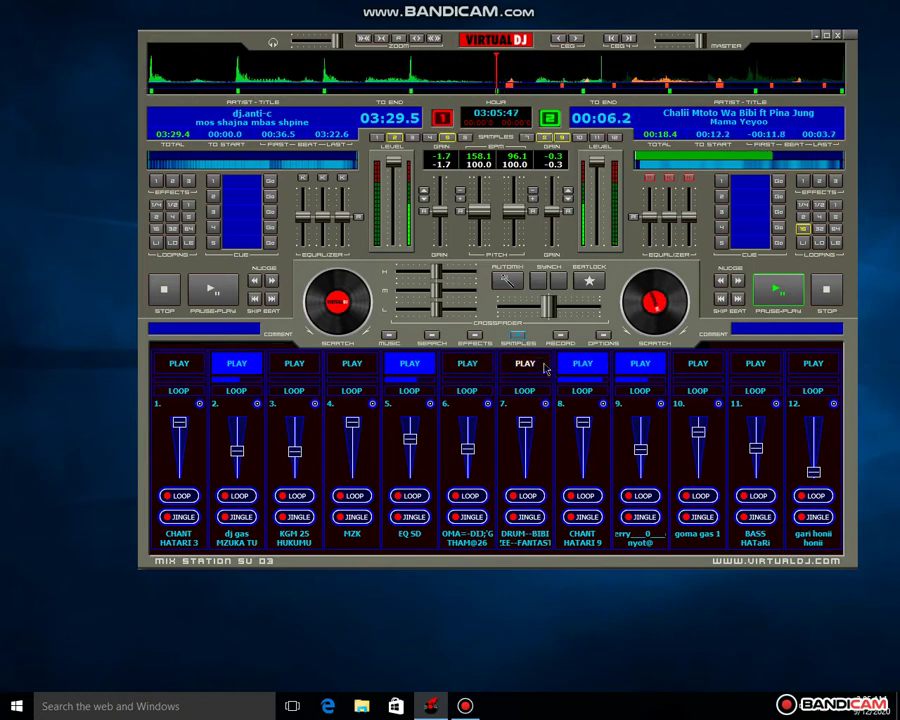
Load =GROBO SKRACH 1.vdj from the zachuma folder into sample slot 7, playing it at a slightly lower volume.
{"action": "left_click", "coordinate": [546, 404]}
{"action": "left_click", "coordinate": [580, 412]}
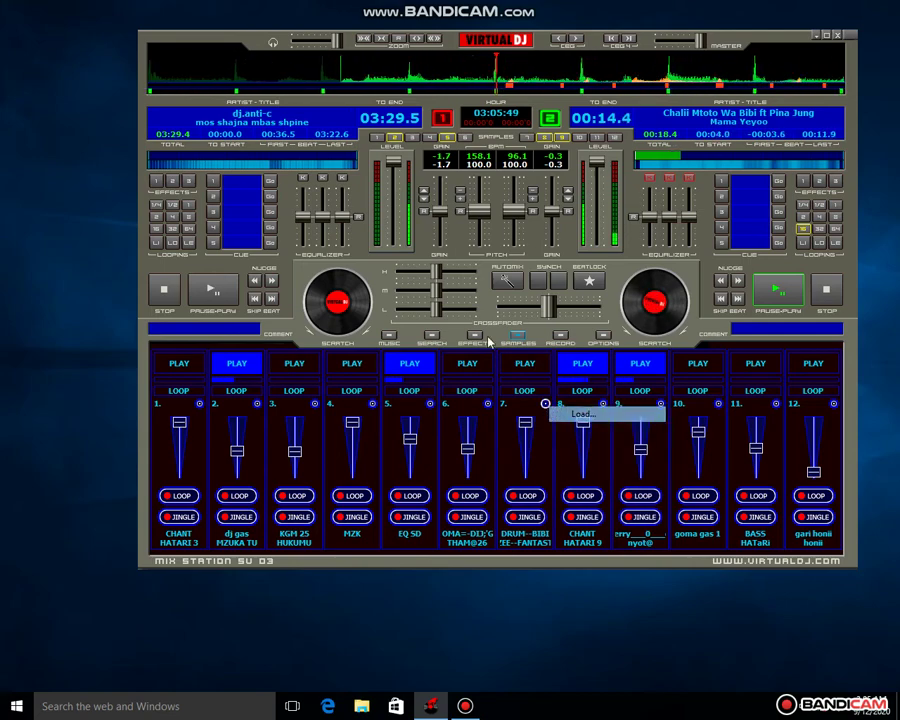
{"action": "left_click", "coordinate": [400, 246]}
{"action": "scroll", "coordinate": [400, 246], "scroll_direction": "down", "scroll_amount": 2}
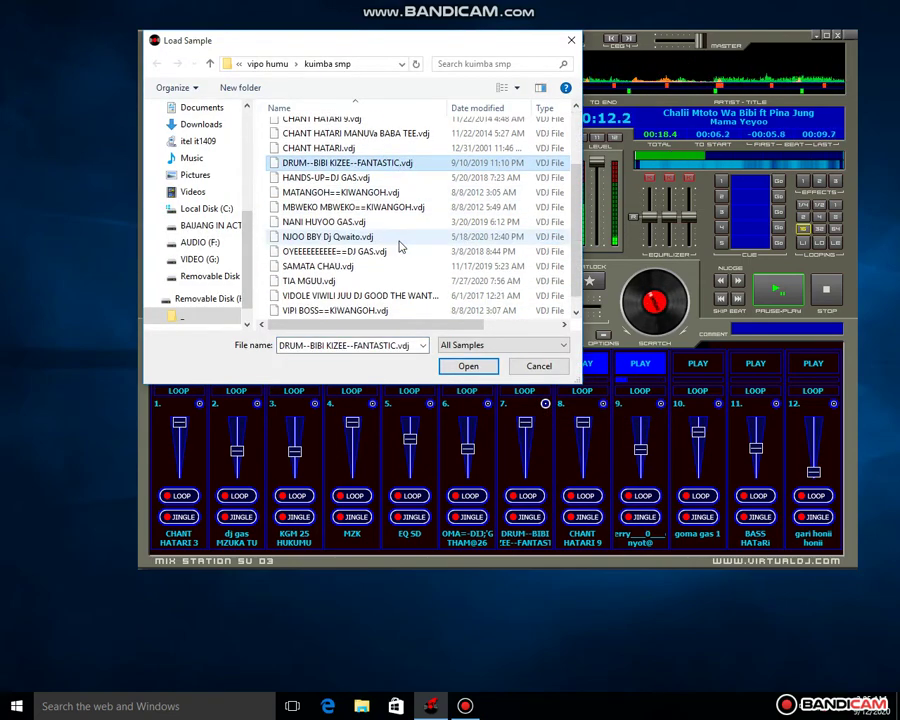
{"action": "scroll", "coordinate": [400, 246], "scroll_direction": "down", "scroll_amount": 1}
{"action": "scroll", "coordinate": [400, 246], "scroll_direction": "up", "scroll_amount": 2}
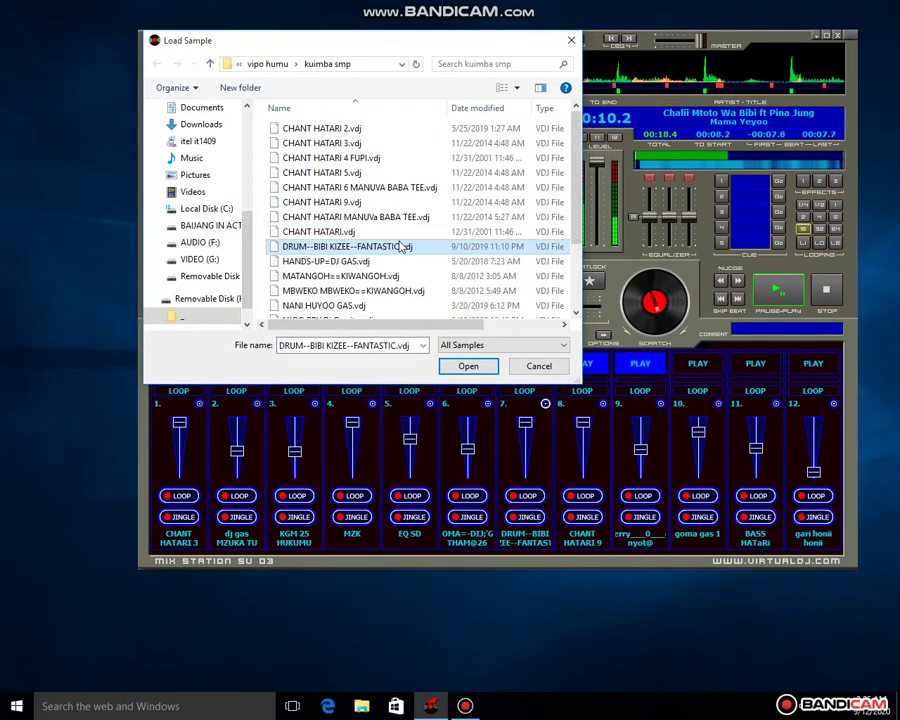
{"action": "left_click", "coordinate": [272, 64]}
{"action": "scroll", "coordinate": [336, 150], "scroll_direction": "down", "scroll_amount": 2}
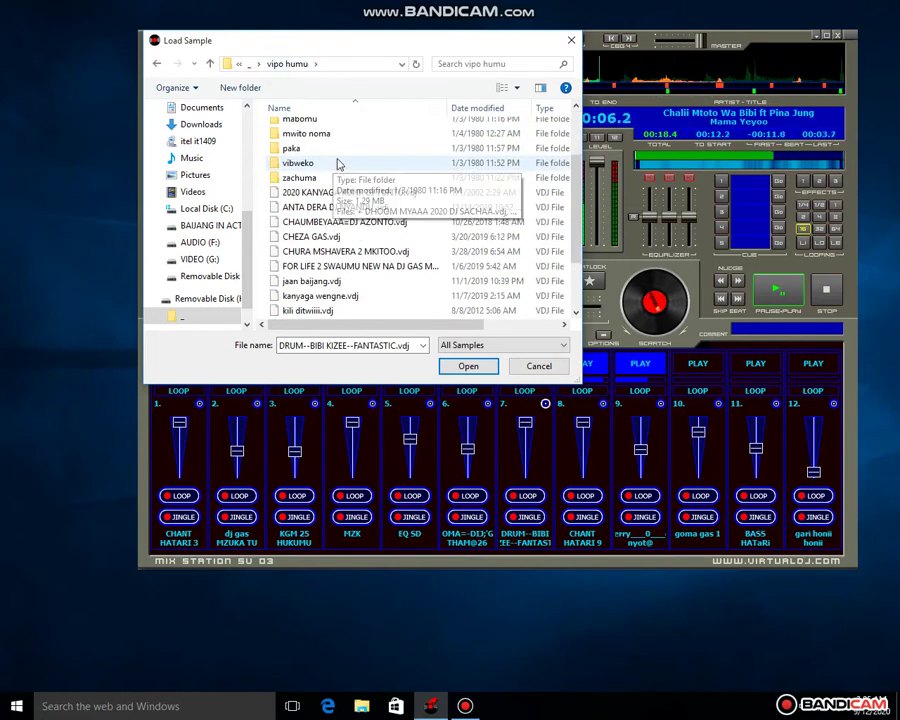
{"action": "double_click", "coordinate": [322, 177]}
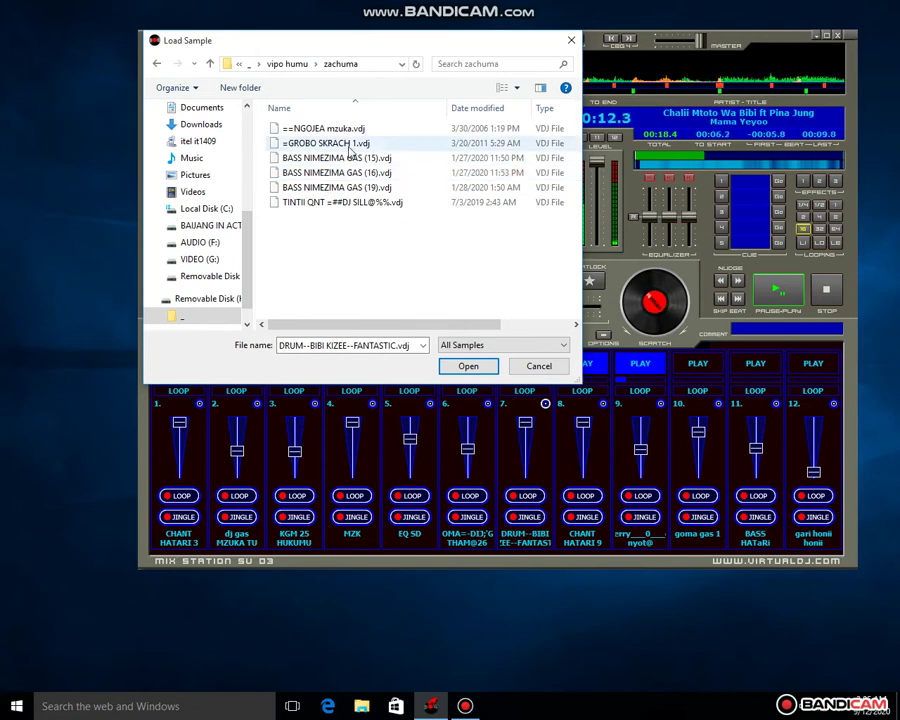
{"action": "double_click", "coordinate": [350, 150]}
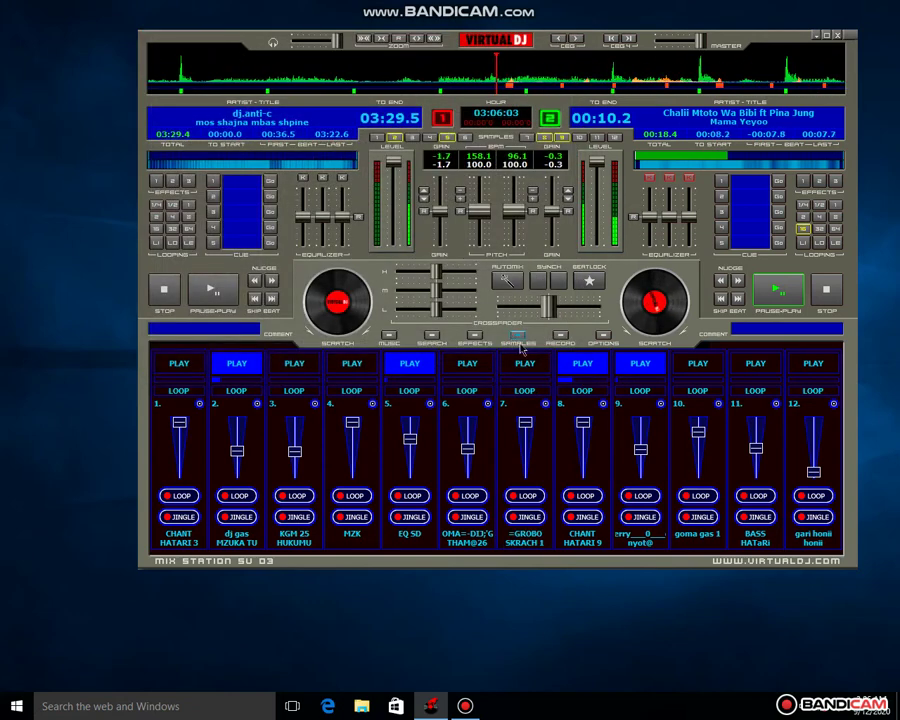
{"action": "left_click", "coordinate": [525, 364]}
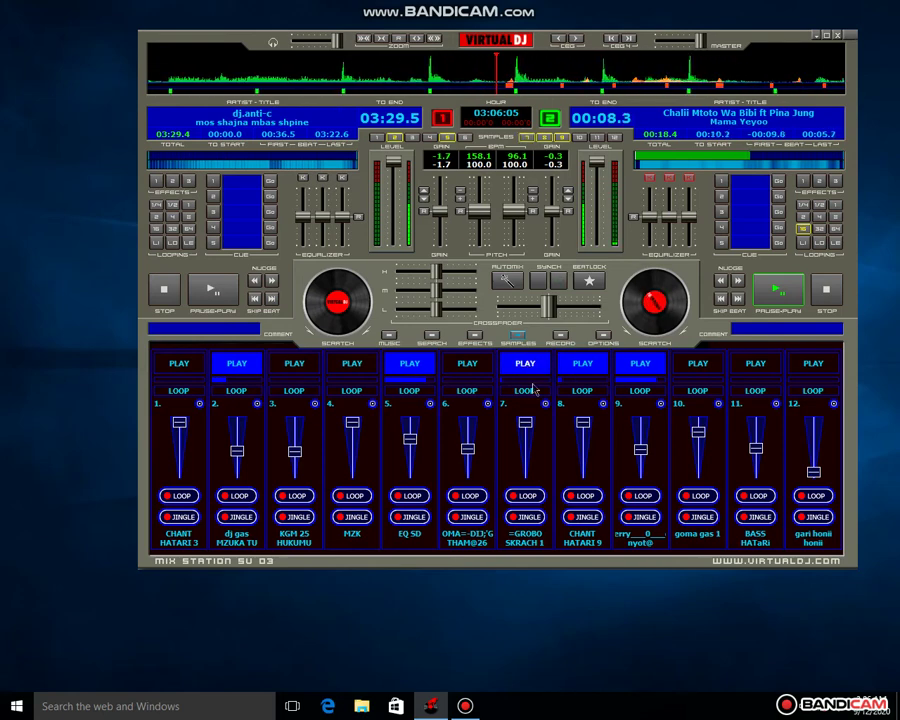
{"action": "mouse_move", "coordinate": [525, 422]}
{"action": "left_mouse_down"}
{"action": "mouse_move", "coordinate": [529, 446]}
{"action": "mouse_move", "coordinate": [527, 433]}
{"action": "left_mouse_up"}
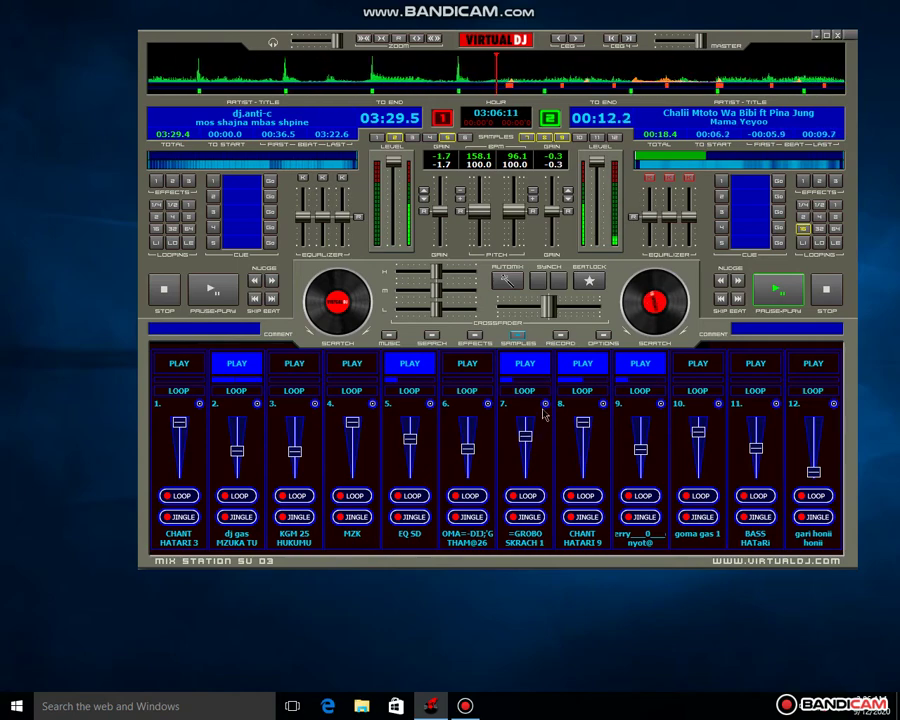
Replace the slot 7 sample with TINTII QNT =##DJ SILL@%%.vdj from the zachuma folder and play it.
{"action": "right_click", "coordinate": [545, 403]}
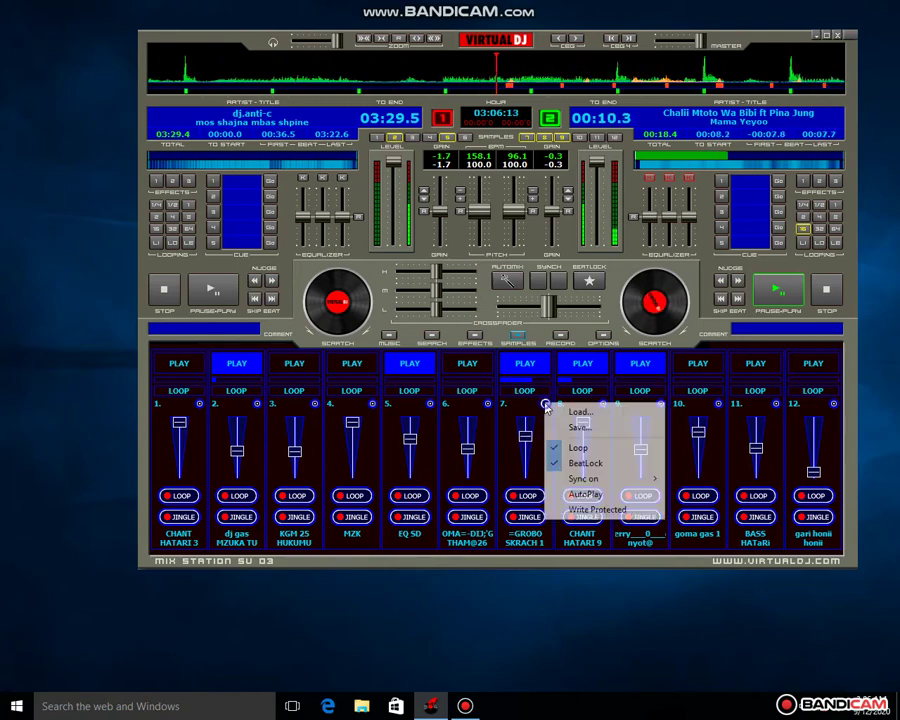
{"action": "left_click", "coordinate": [556, 410]}
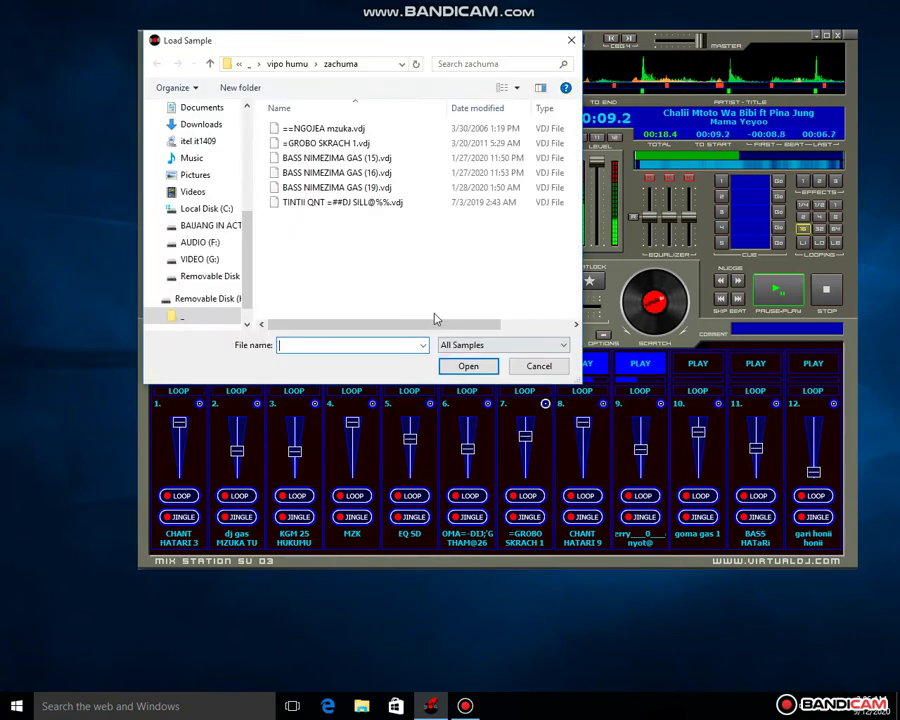
{"action": "left_click", "coordinate": [355, 204]}
{"action": "double_click", "coordinate": [354, 204]}
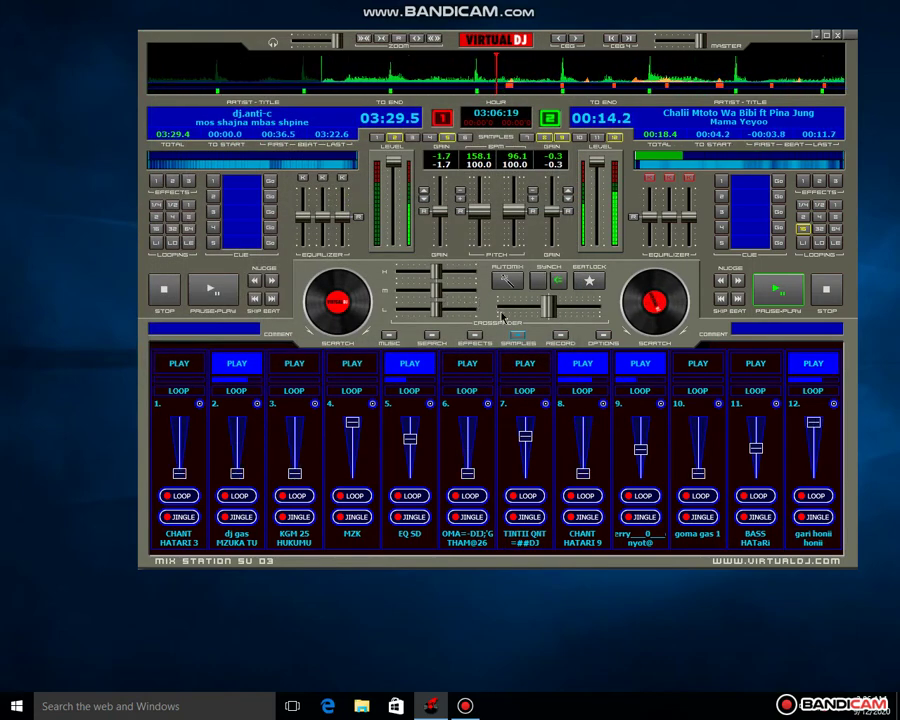
{"action": "left_click", "coordinate": [528, 365]}
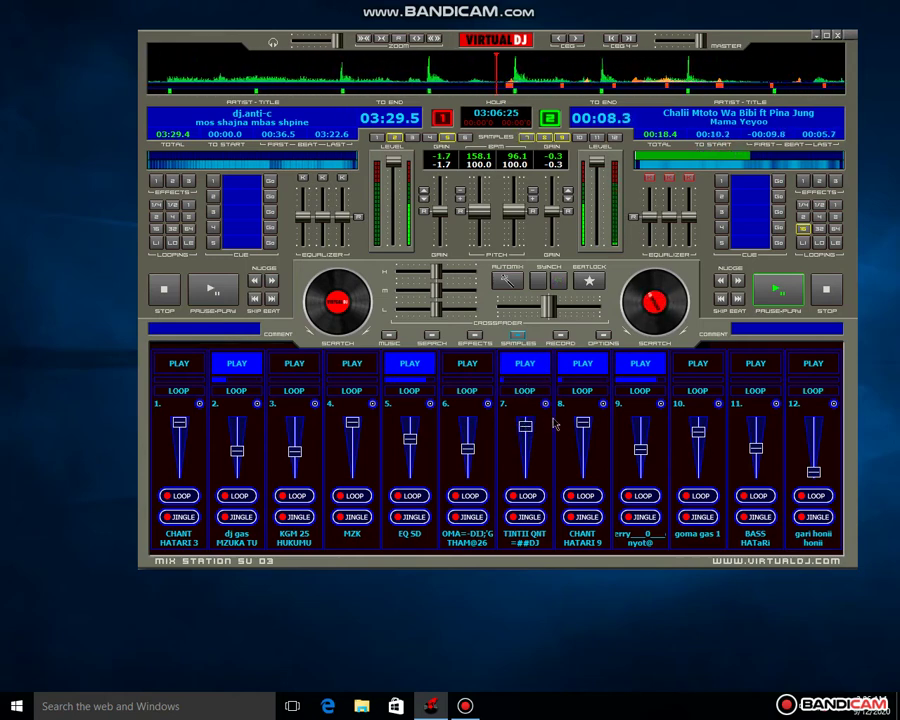
Stop samples 7 and 8 and start samples 6, 1 and 3.
{"action": "left_click", "coordinate": [480, 366]}
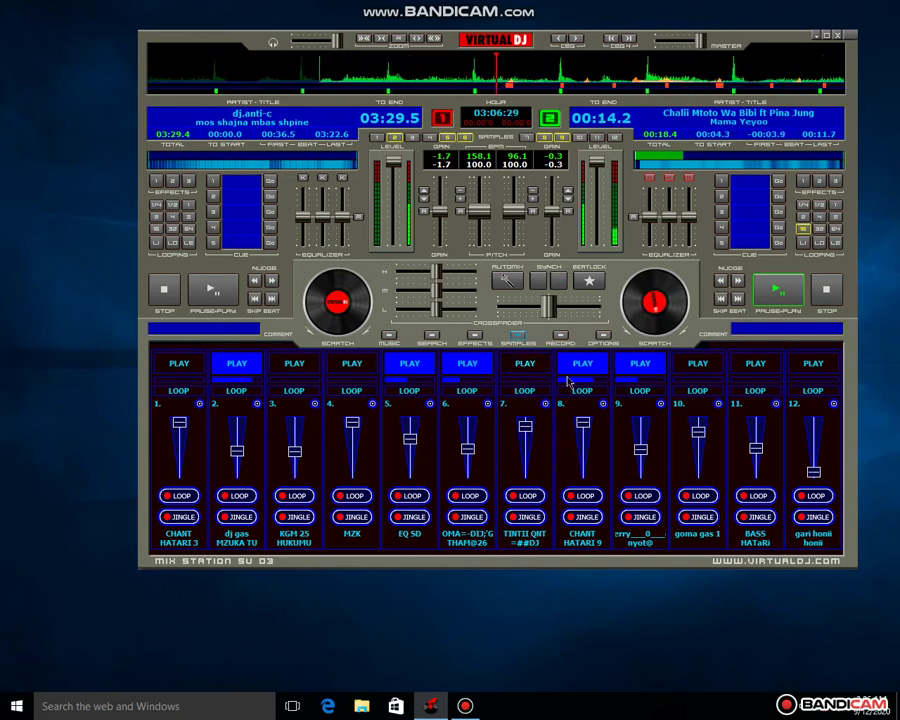
{"action": "left_click", "coordinate": [580, 368]}
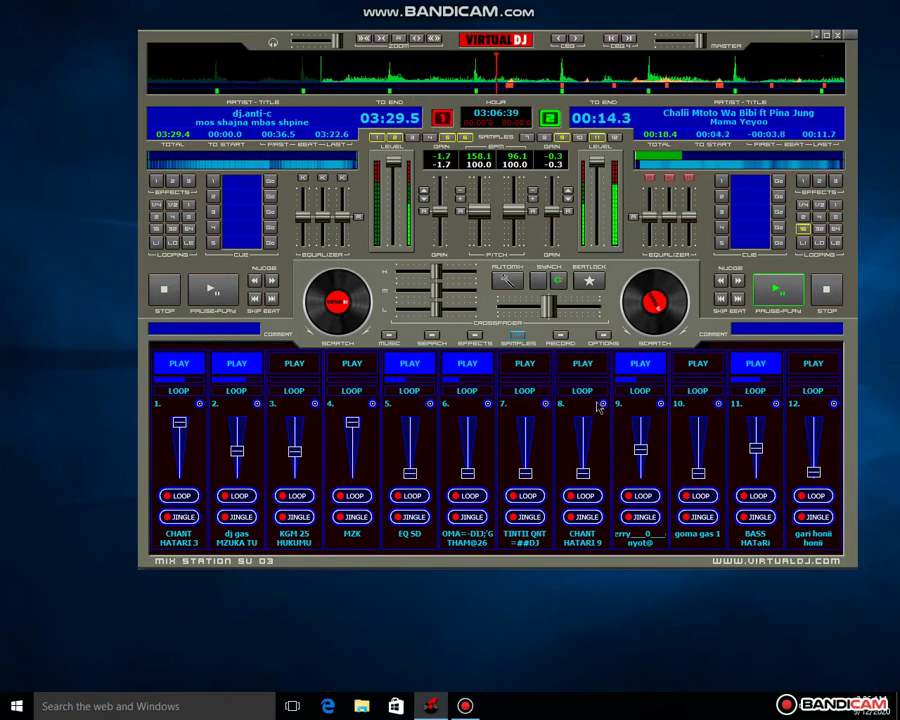
{"action": "left_click", "coordinate": [290, 366]}
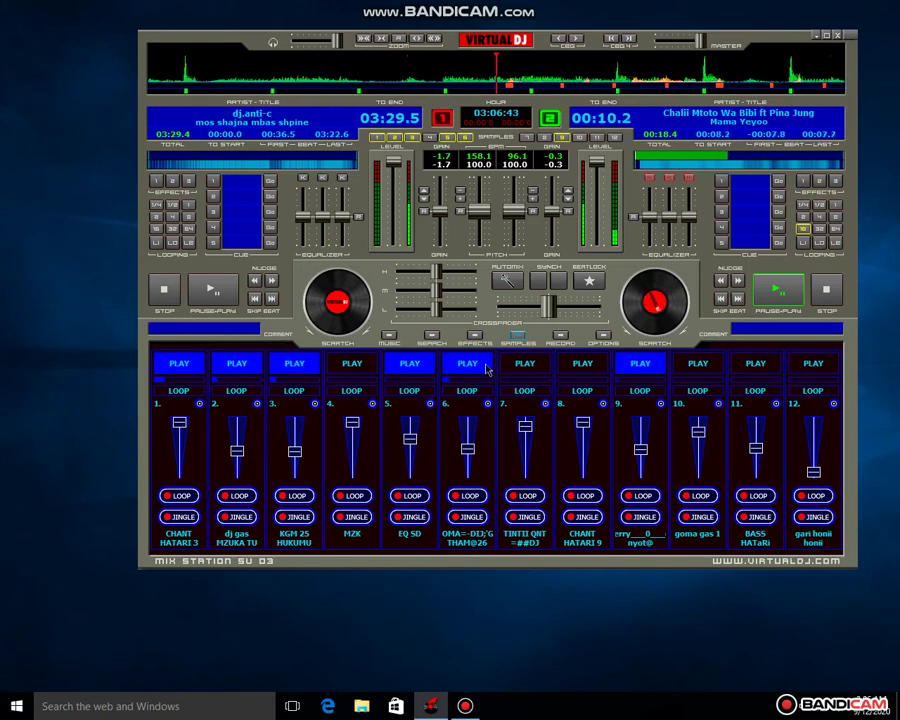
Load -------UCHIZI.vdj from the vipo humu folder into sample slot 7 and play it.
{"action": "left_click", "coordinate": [545, 404]}
{"action": "left_click", "coordinate": [583, 415]}
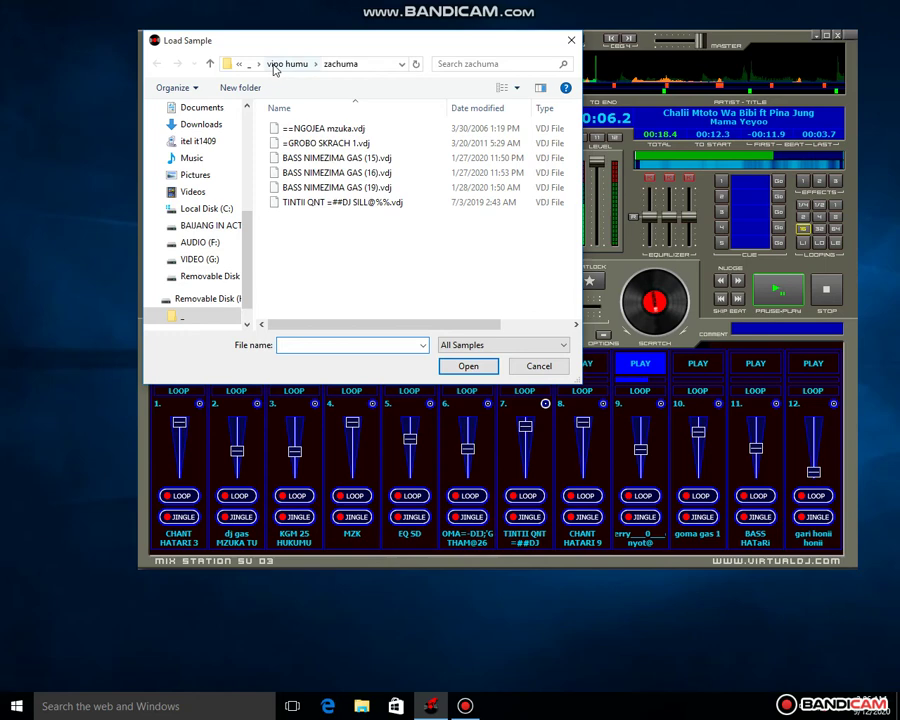
{"action": "left_click", "coordinate": [276, 66]}
{"action": "scroll", "coordinate": [342, 201], "scroll_direction": "down", "scroll_amount": 4}
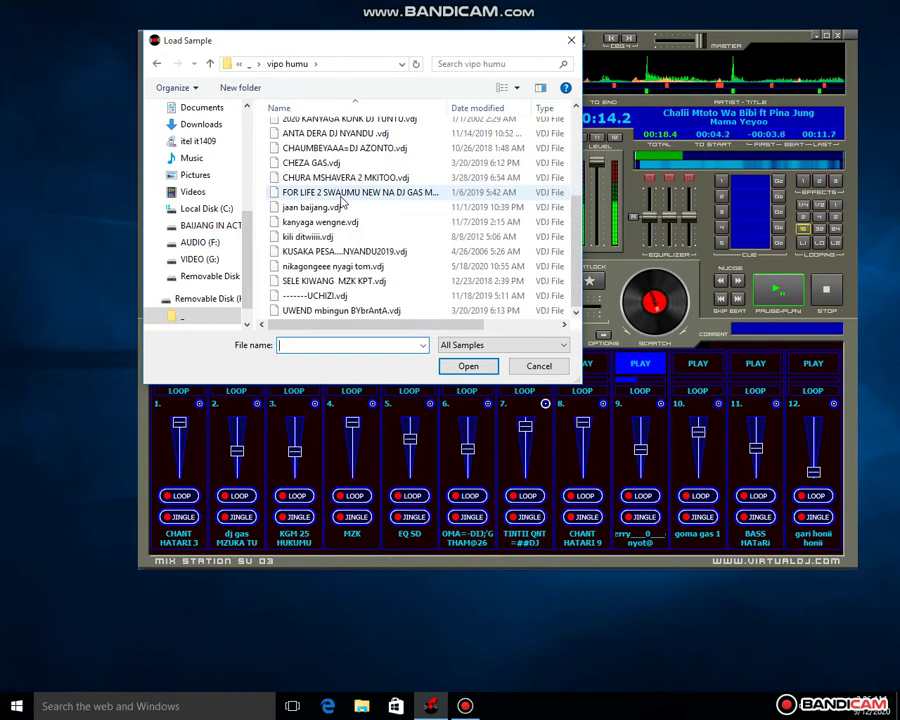
{"action": "left_click", "coordinate": [364, 297]}
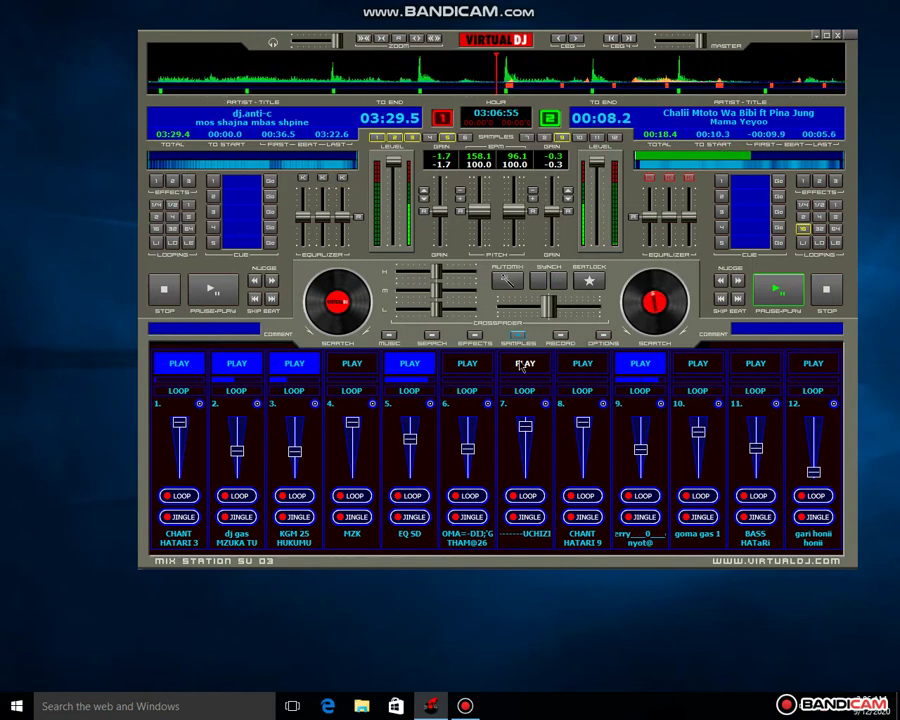
{"action": "left_click", "coordinate": [522, 365]}
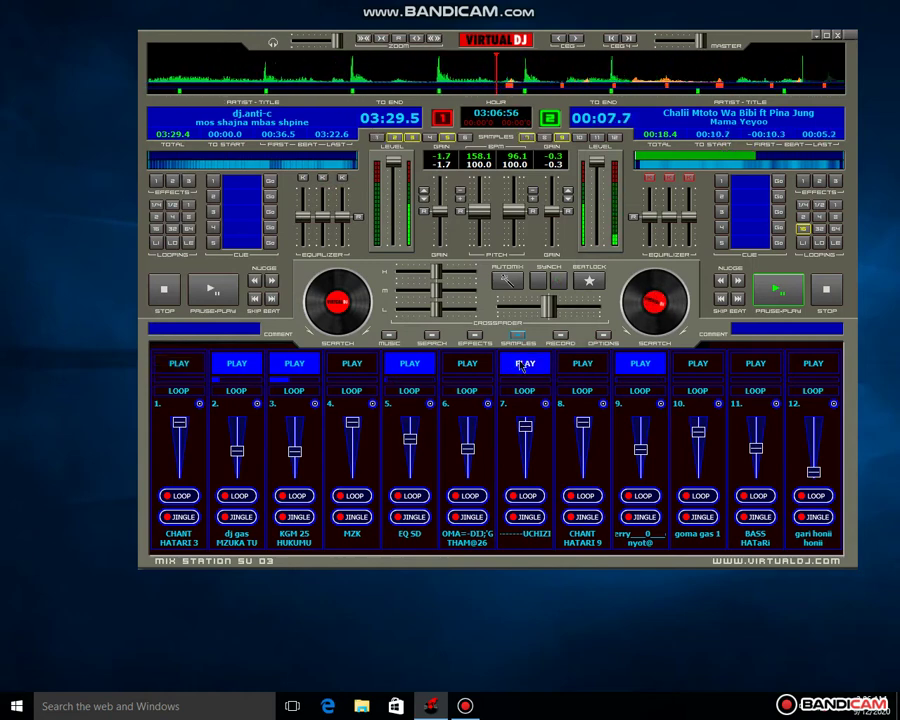
Start samples 8 and 4 and stop the KGM 25 HUKUMU sample in slot 3.
{"action": "left_click", "coordinate": [582, 365]}
{"action": "left_click", "coordinate": [308, 365]}
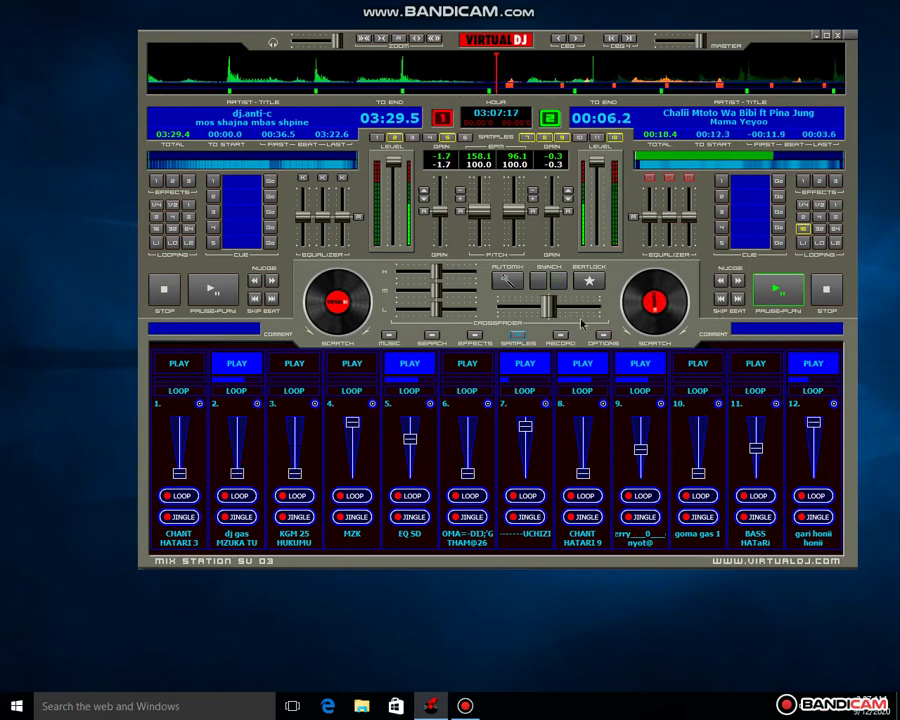
{"action": "left_click", "coordinate": [354, 364]}
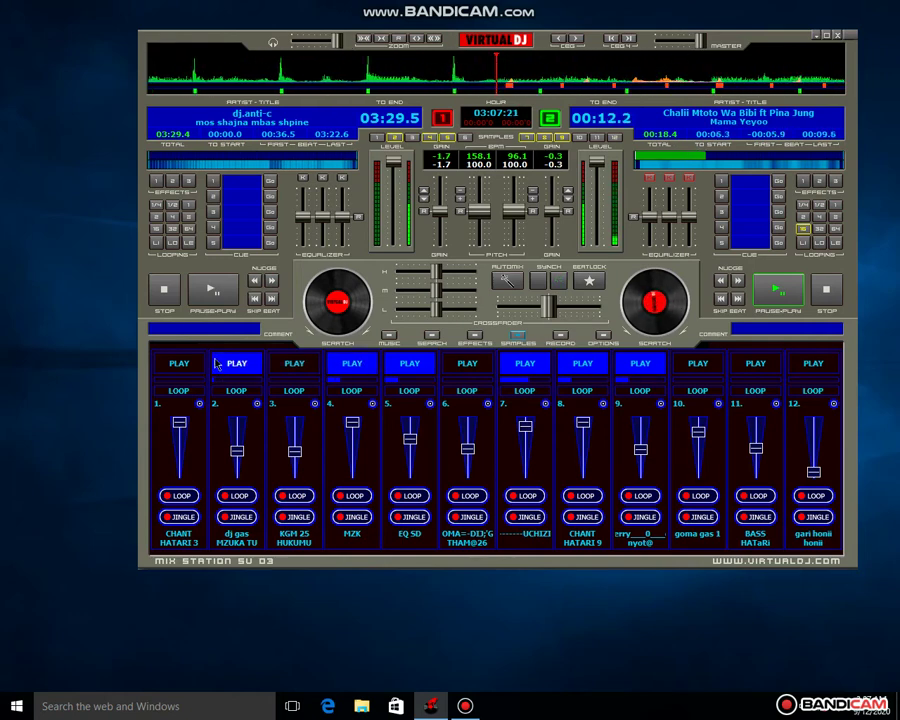
Stop samples 2, 5 and 9.
{"action": "left_click", "coordinate": [232, 364]}
{"action": "left_click", "coordinate": [423, 366]}
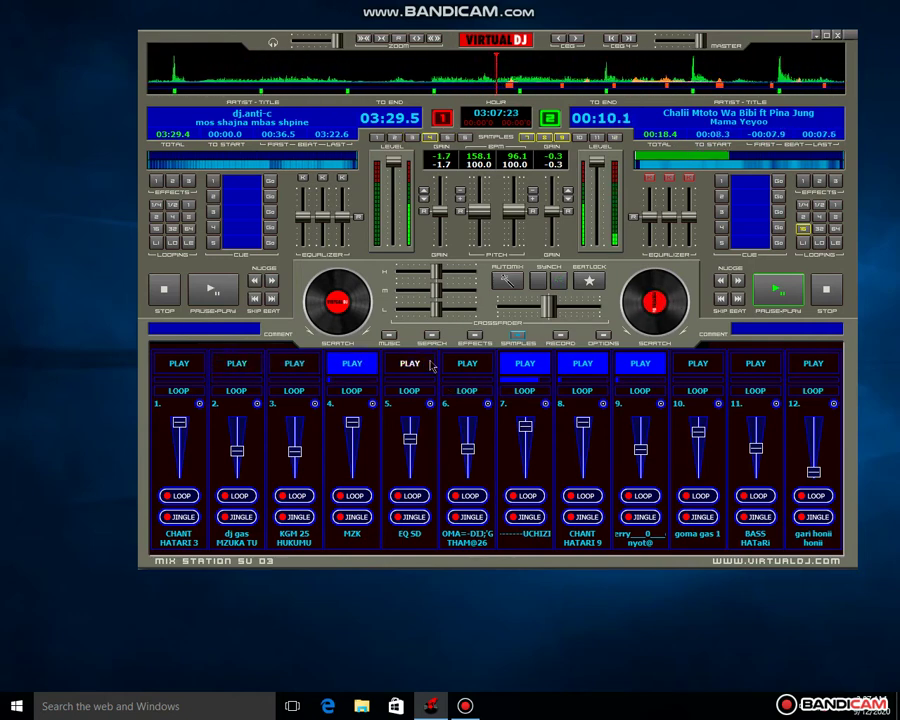
{"action": "left_click", "coordinate": [646, 366]}
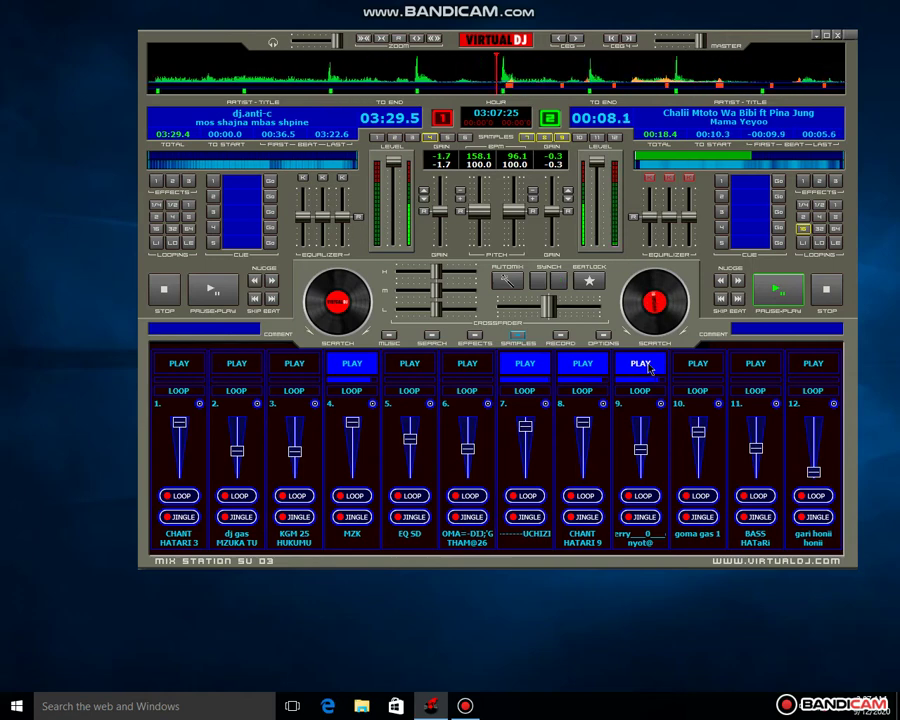
{"action": "left_click", "coordinate": [648, 367]}
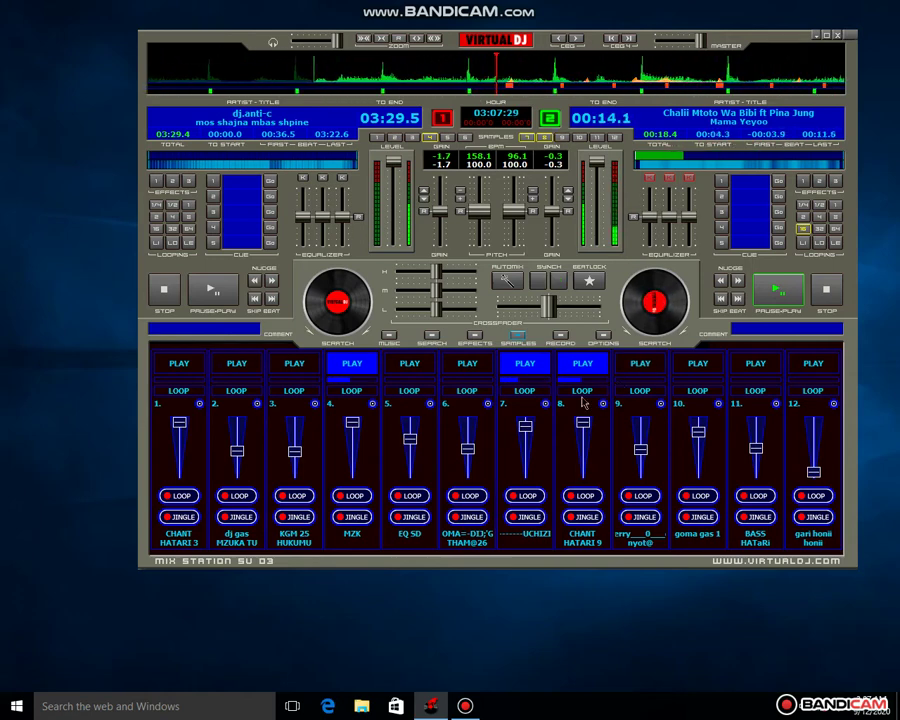
Start the dj gas MZUKA TU sample in slot 2 and the EQ SD sample in slot 5.
{"action": "left_click", "coordinate": [178, 364]}
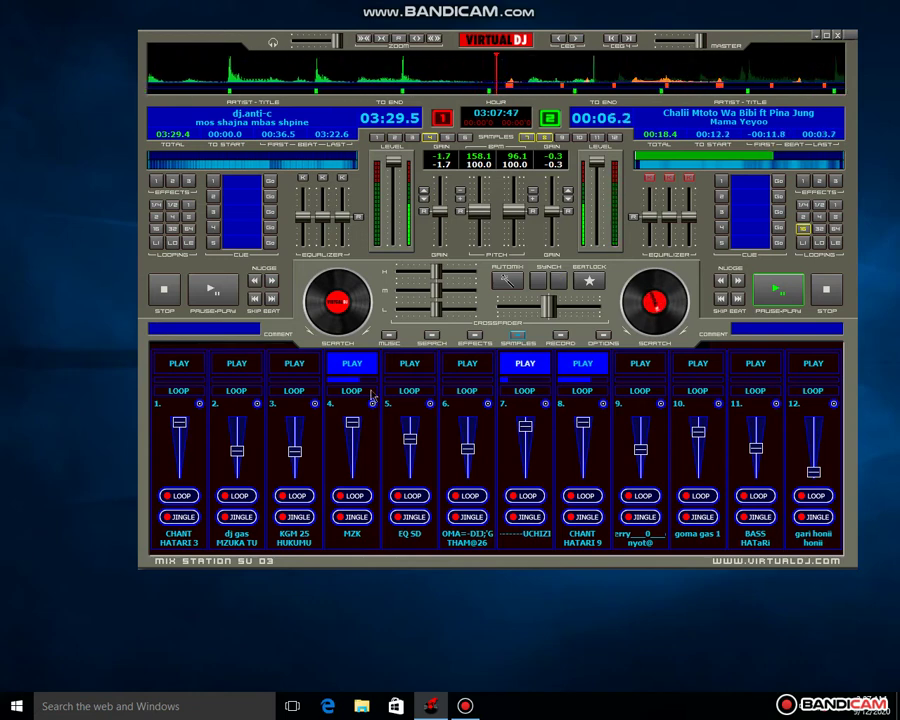
{"action": "left_click", "coordinate": [248, 368]}
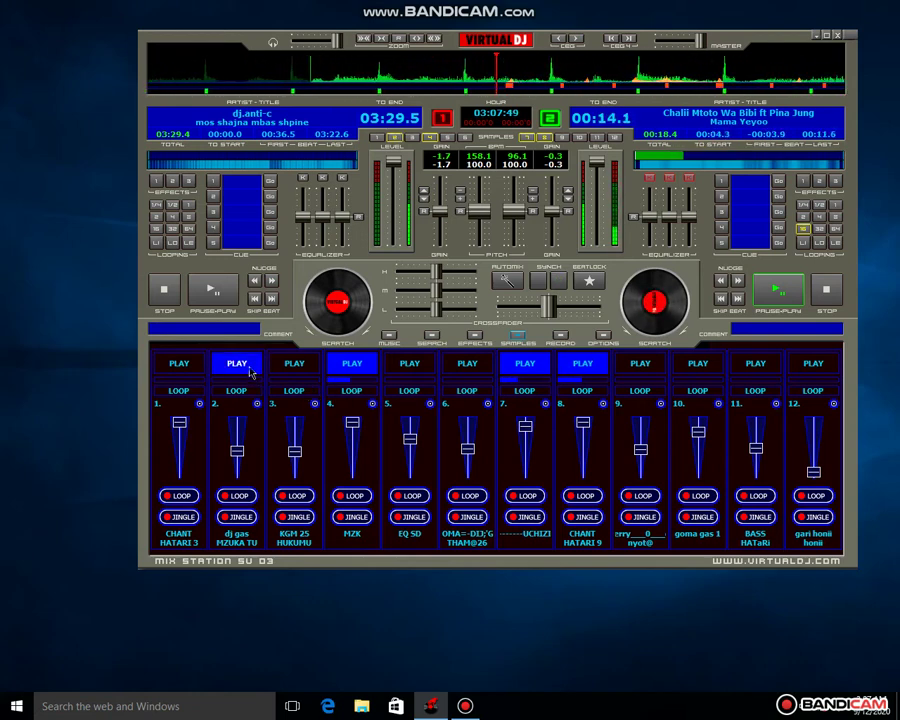
{"action": "left_click", "coordinate": [410, 366]}
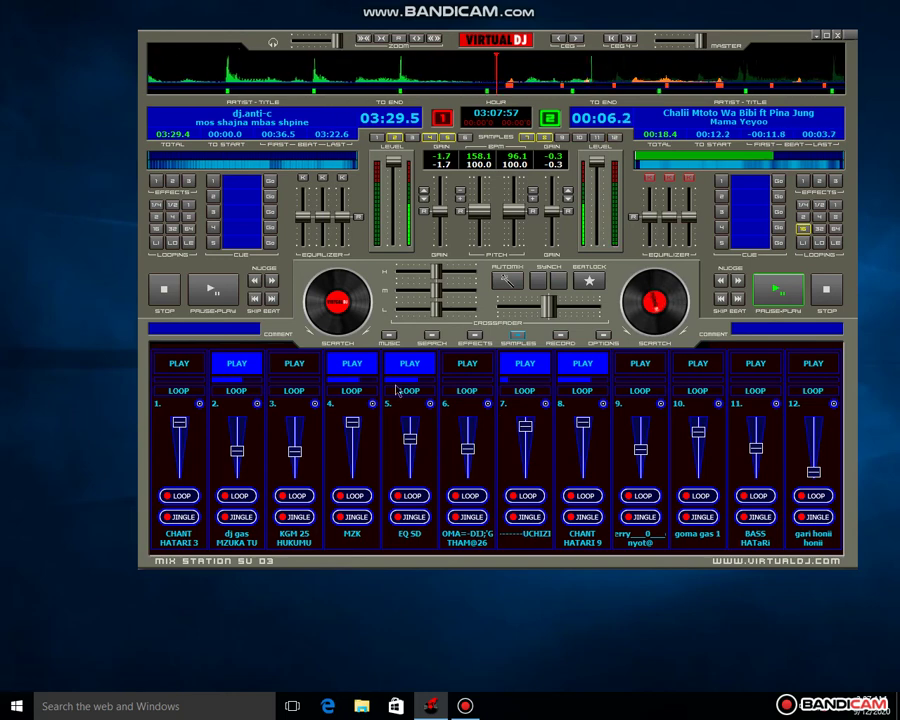
Stop samples 2 and 4 and lower the volume of the EQ SD sample in slot 5 slightly.
{"action": "left_click", "coordinate": [247, 365]}
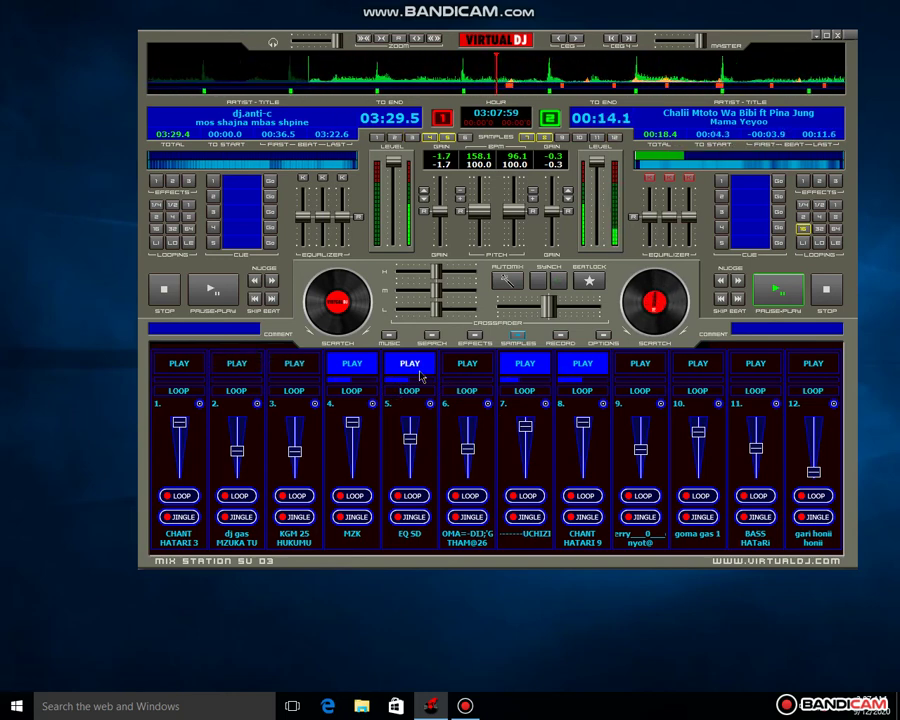
{"action": "left_click", "coordinate": [361, 367]}
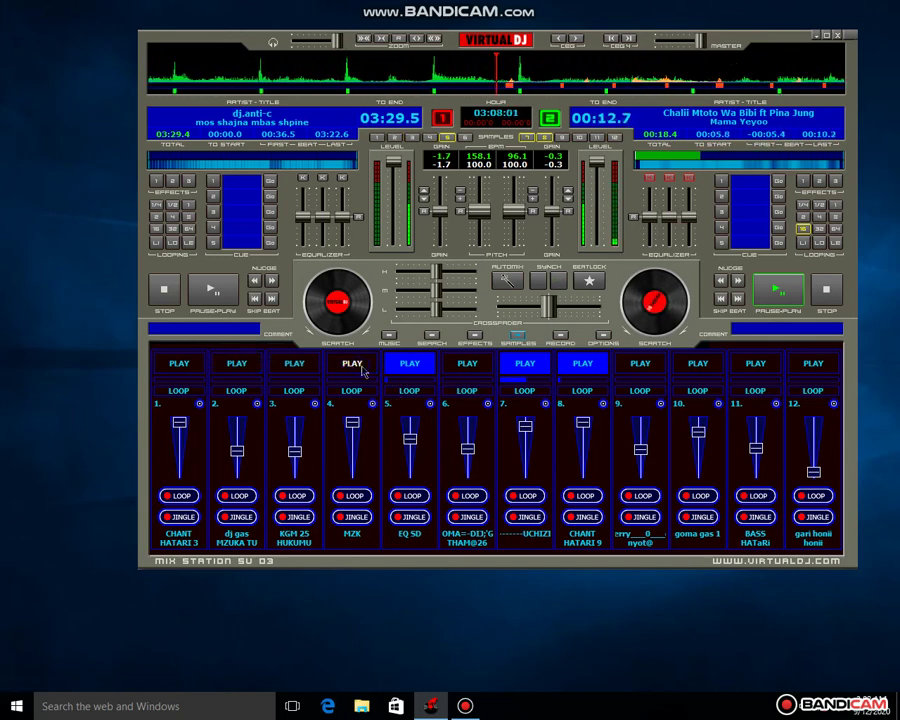
{"action": "left_click", "coordinate": [418, 458]}
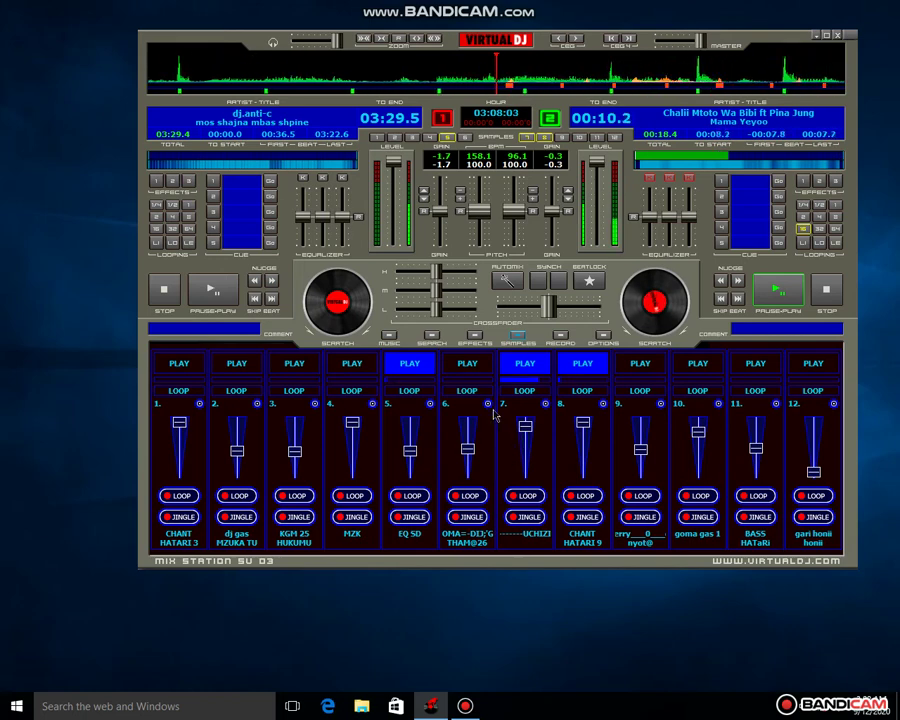
Stop samples 7 and 5 and start the MZK sample in slot 4.
{"action": "left_click", "coordinate": [536, 375]}
{"action": "left_click", "coordinate": [369, 372]}
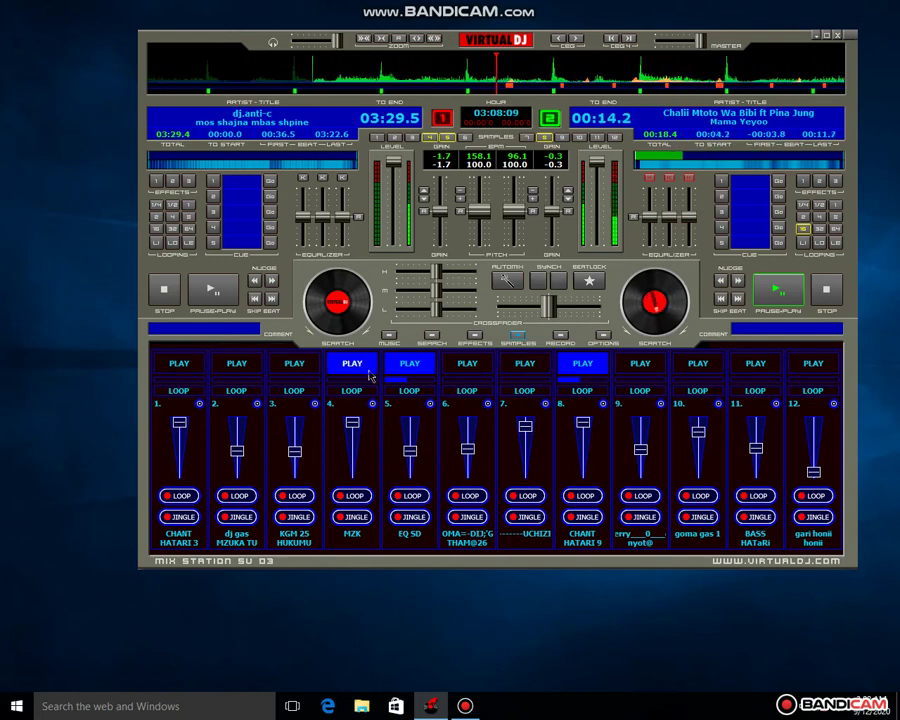
{"action": "left_click", "coordinate": [402, 374]}
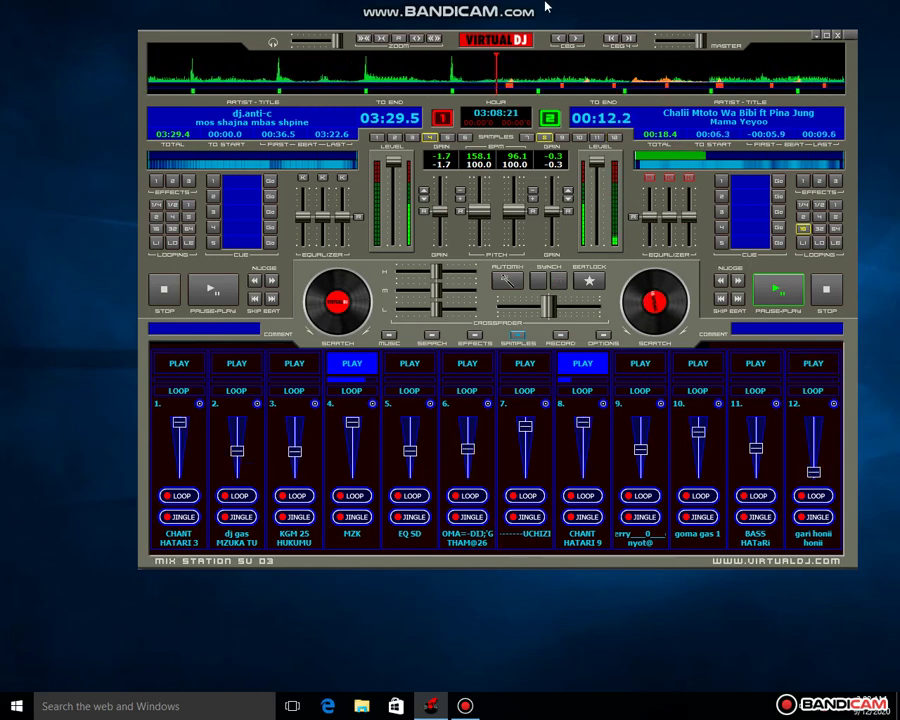
{"action": "mouse_move", "coordinate": [530, 10]}
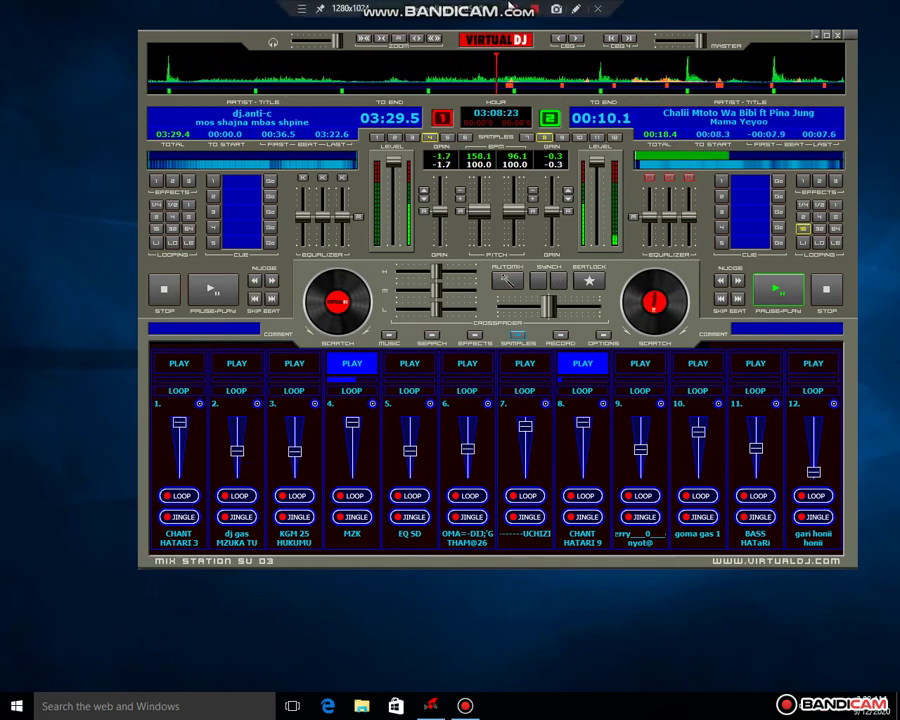